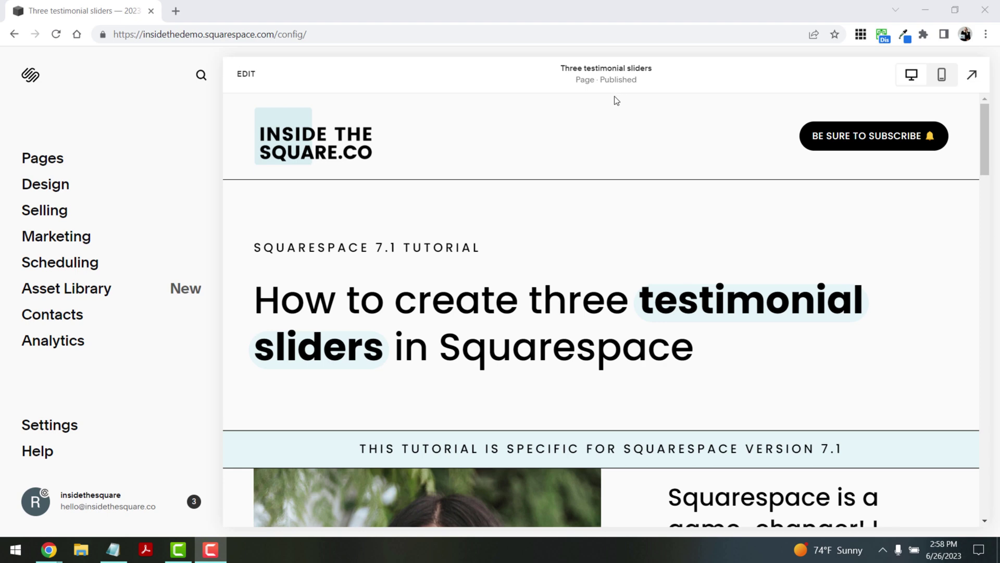
Highlight the version 7.1 banner text and advance the first slider through two testimonials
scroll(652, 156, "down", 5)
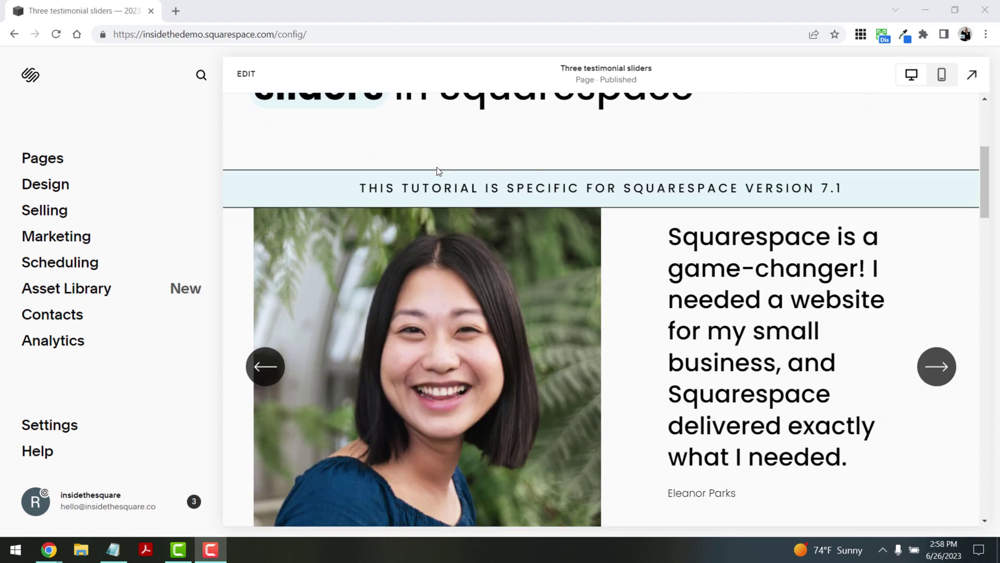
left_click_drag(356, 190, 873, 177)
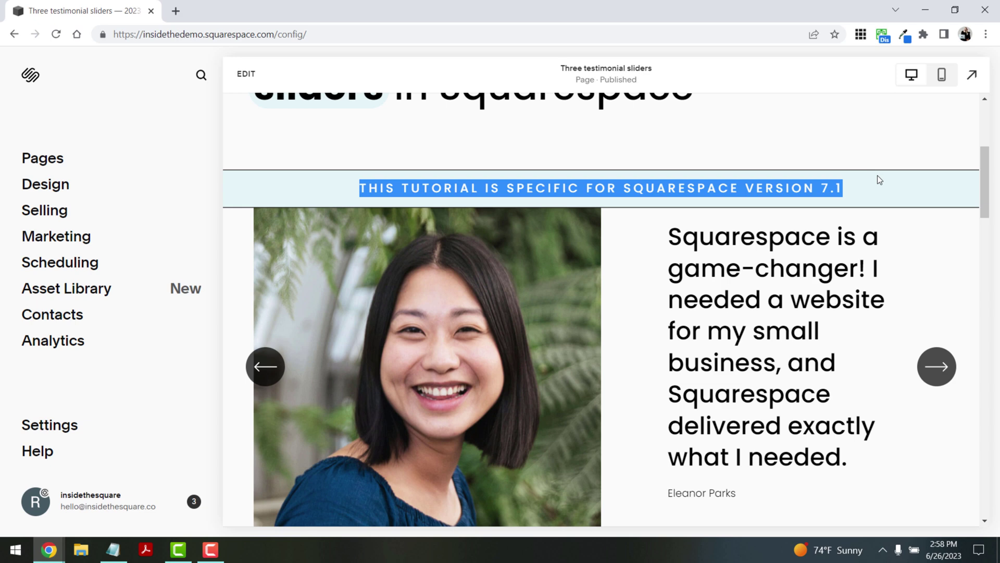
left_click(878, 175)
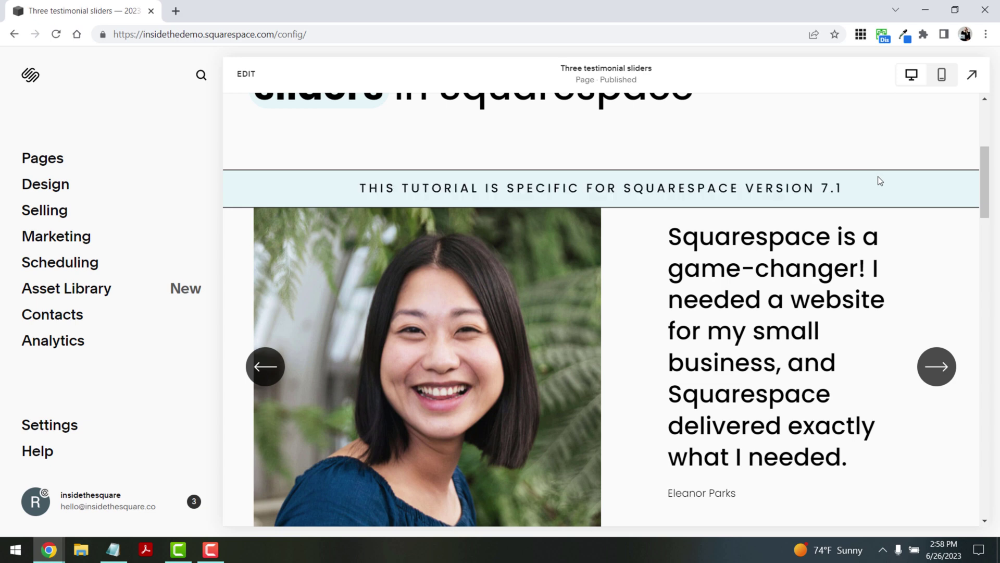
scroll(878, 176, "down", 1)
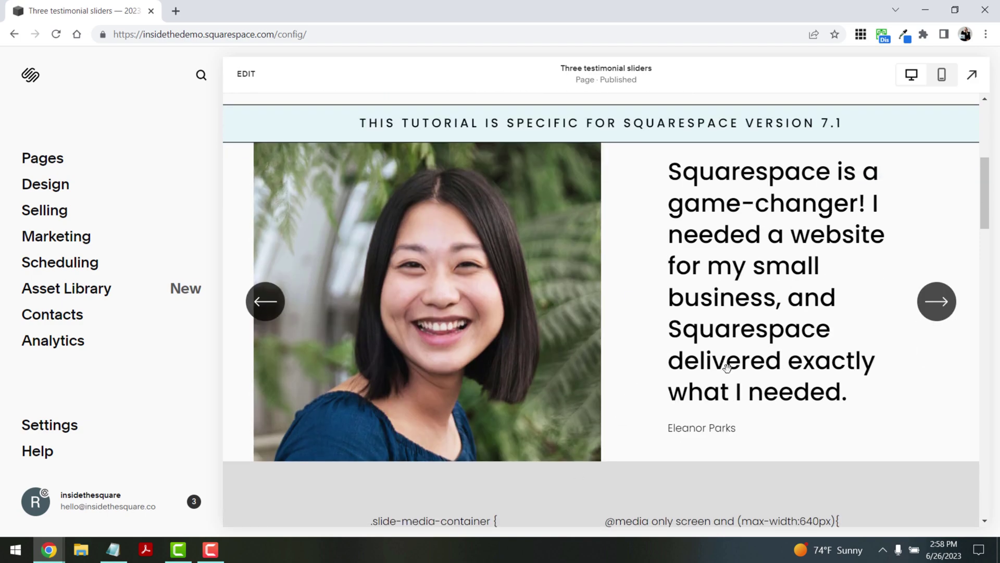
left_click(937, 301)
left_click(937, 301)
Cycle the card slider through its testimonials back to the first one
scroll(802, 343, "down", 1)
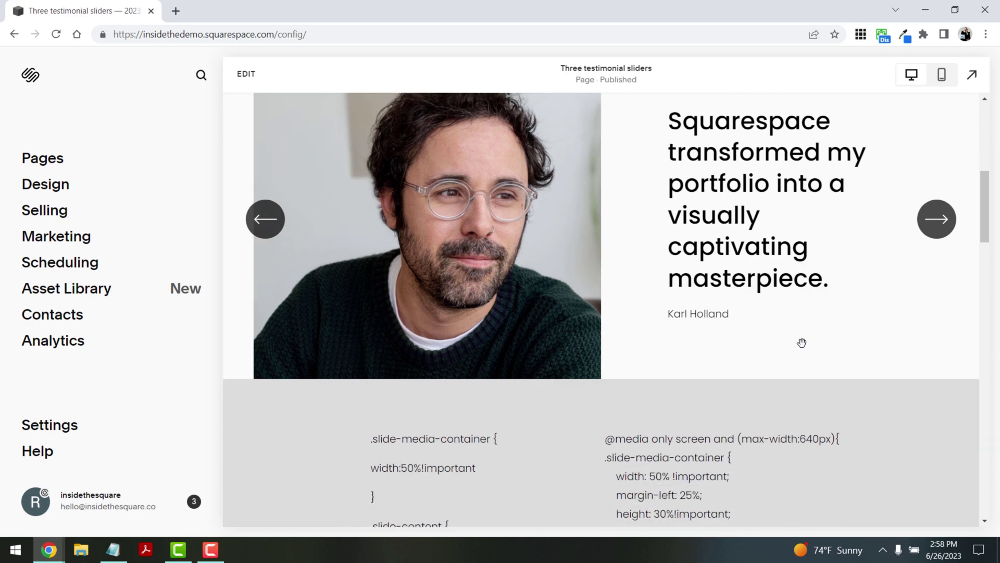
scroll(802, 342, "down", 2)
scroll(698, 427, "up", 2)
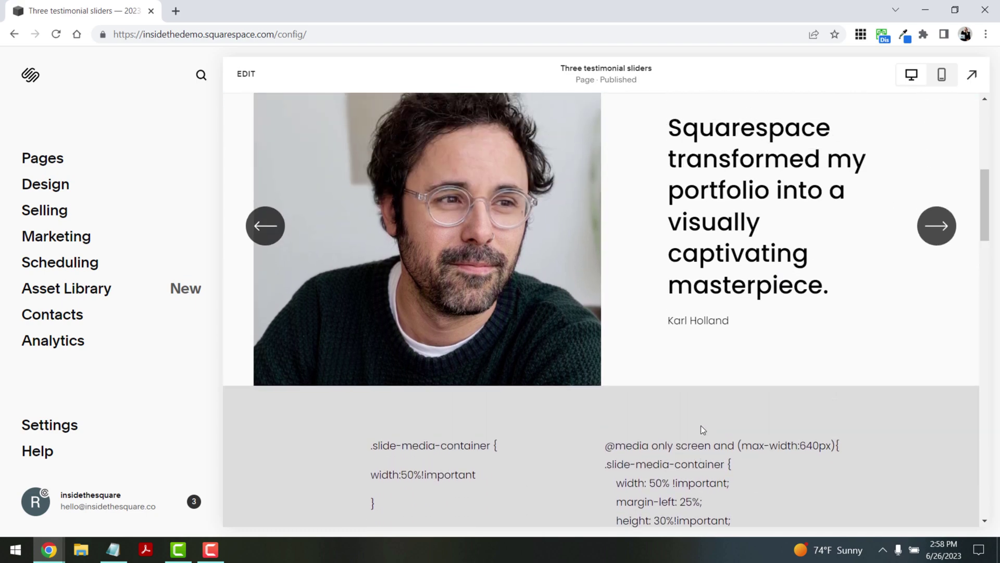
scroll(821, 400, "down", 10)
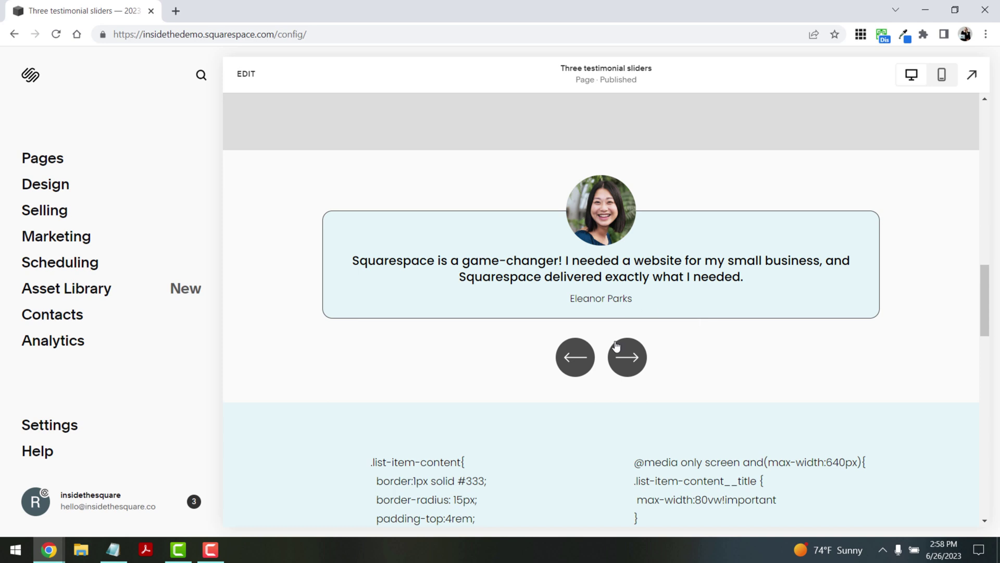
left_click(627, 362)
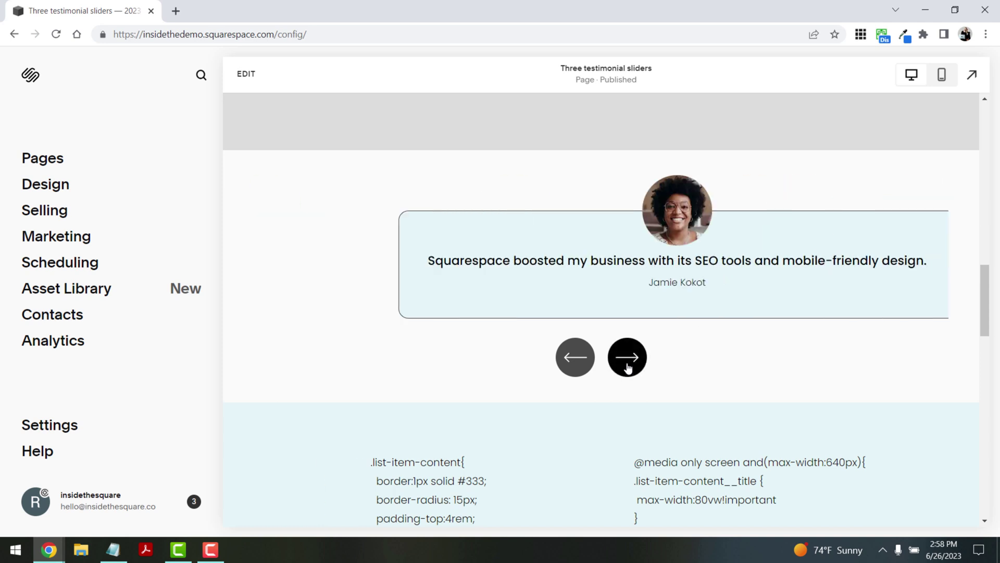
left_click(625, 364)
left_click(625, 363)
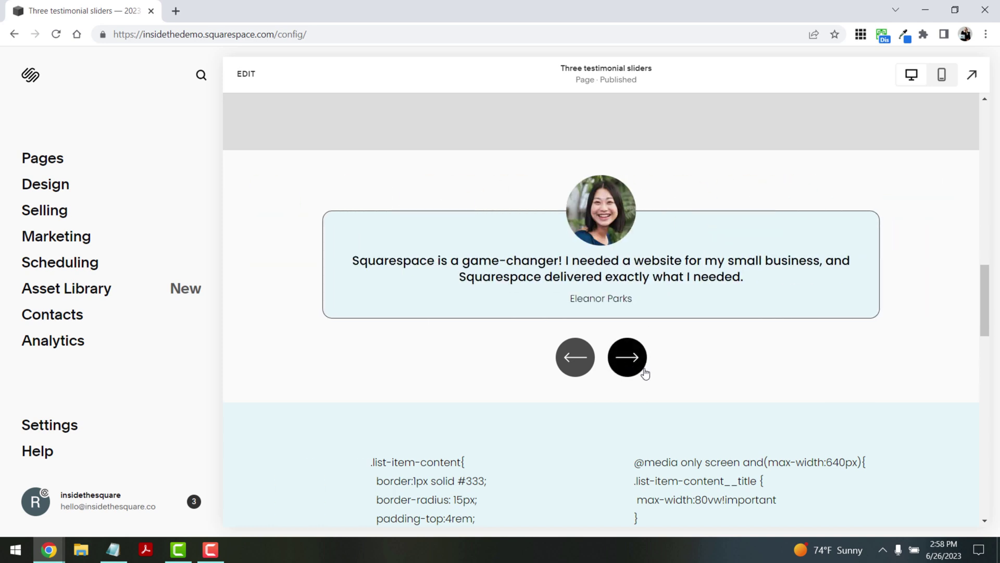
Advance the boxed-photo slider through two more testimonials
scroll(767, 360, "down", 6)
scroll(768, 361, "down", 4)
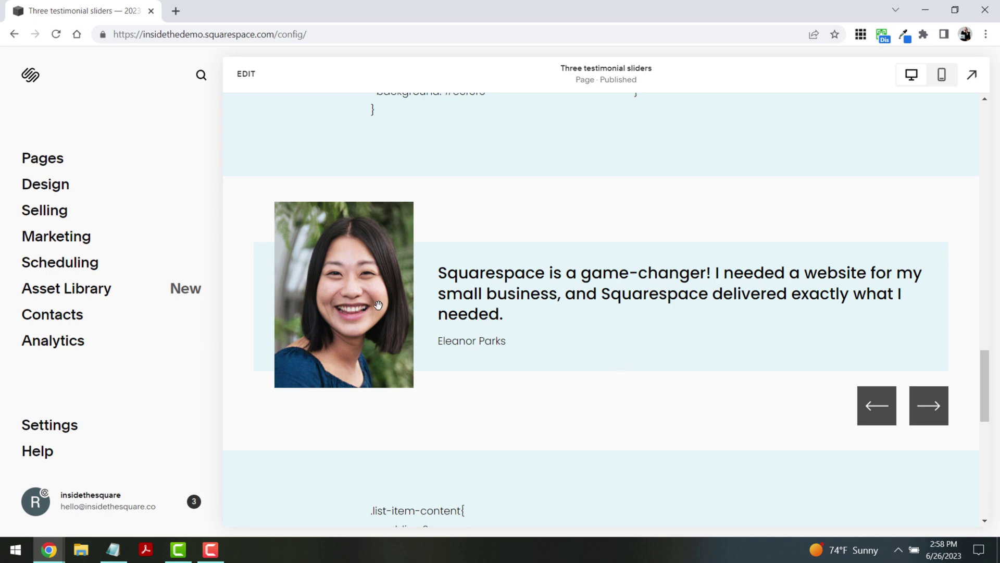
left_click(928, 406)
left_click(928, 412)
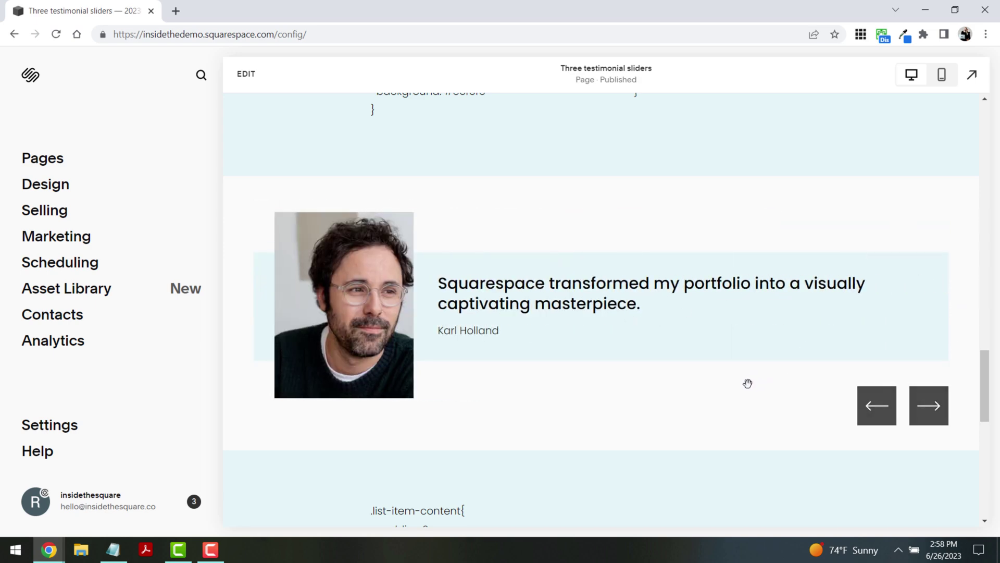
scroll(748, 384, "up", 10)
scroll(748, 383, "up", 15)
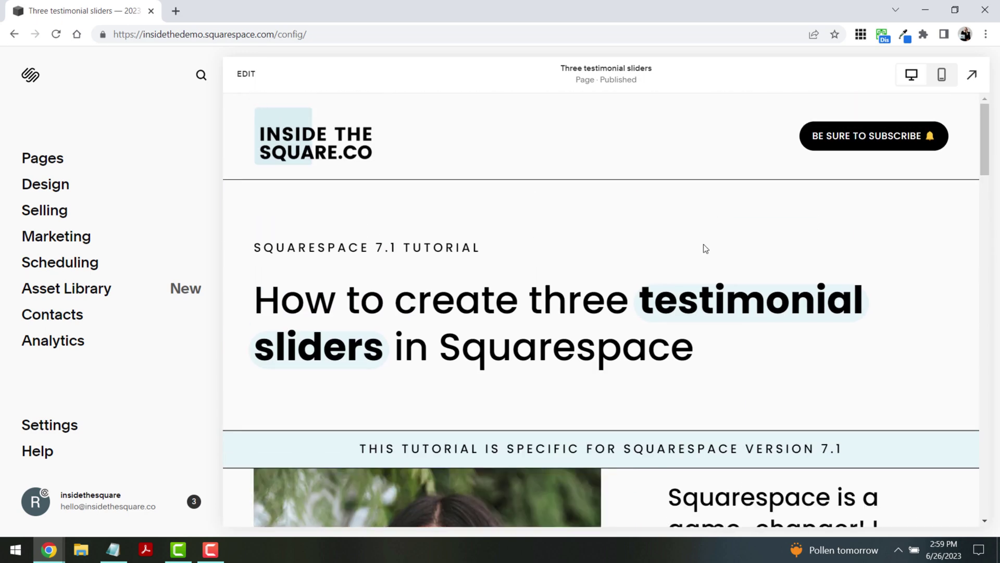
Enter page editing and start adding a new section below the title
left_click(254, 79)
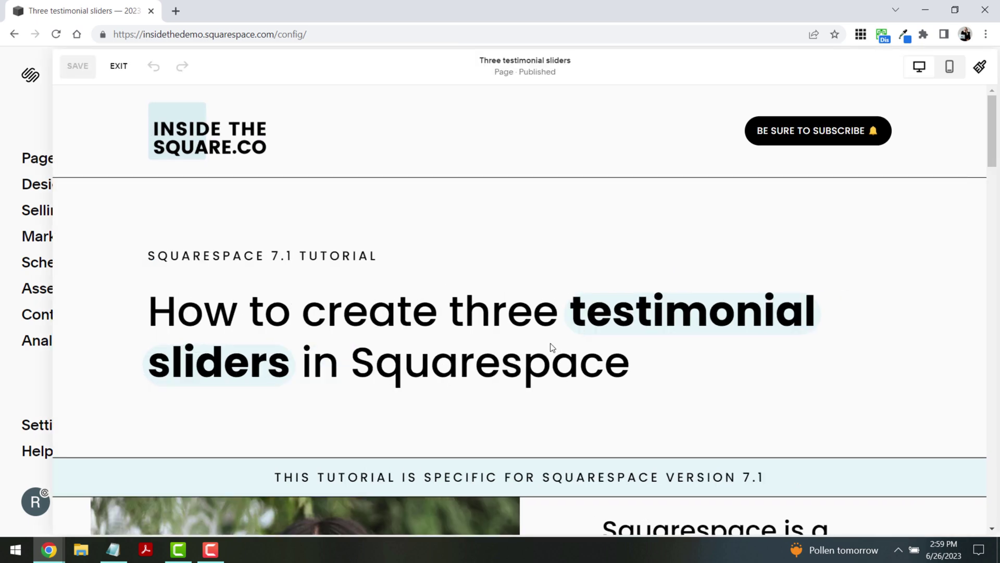
scroll(555, 357, "down", 1)
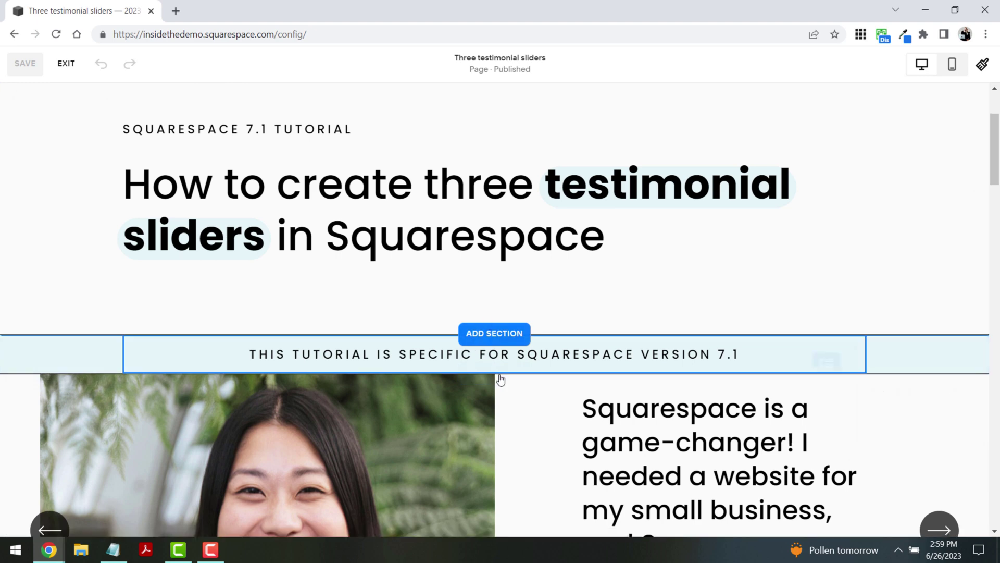
left_click(495, 373)
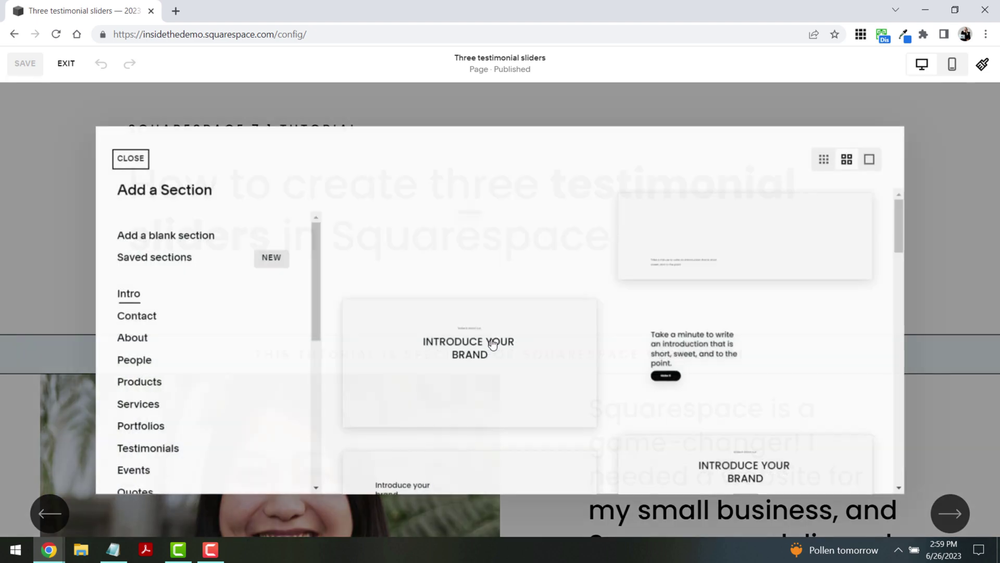
Browse the People section layouts in the Add a Section gallery
left_click(149, 360)
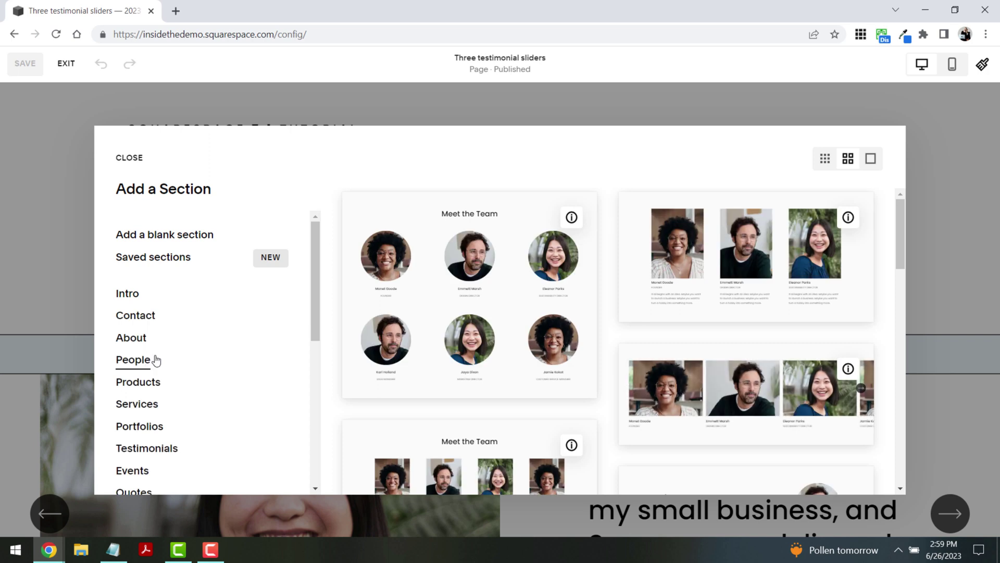
mouse_move(567, 219)
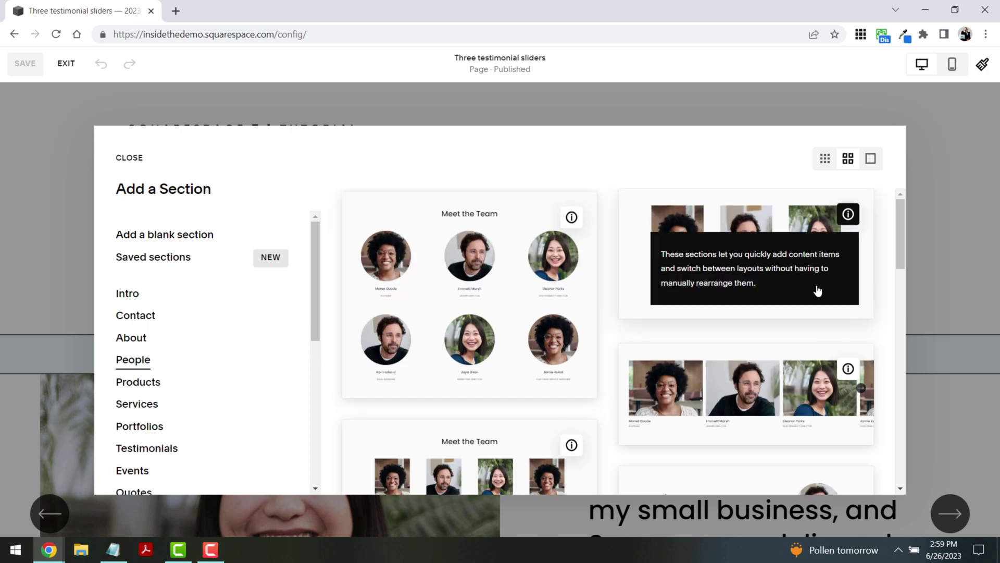
mouse_move(851, 371)
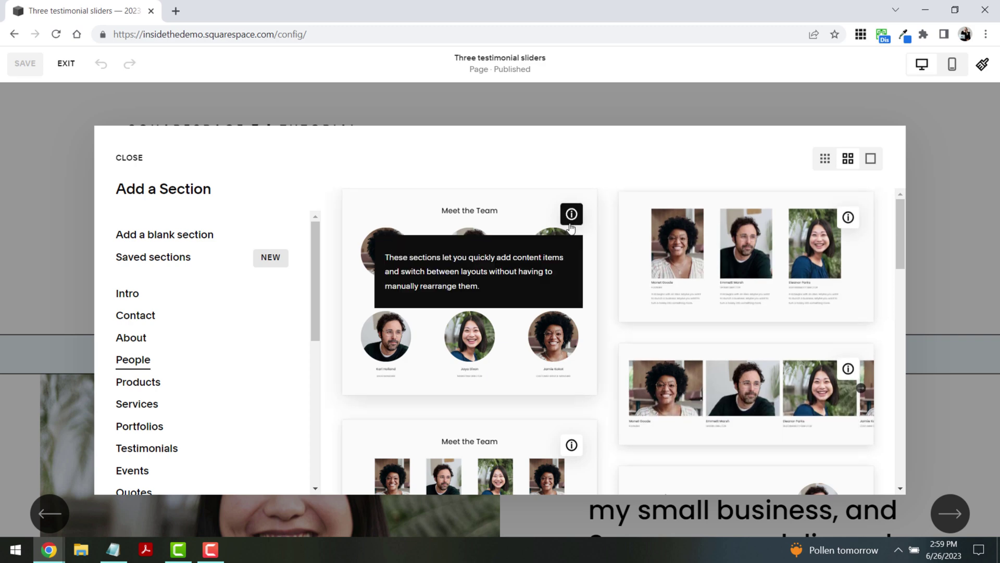
scroll(568, 224, "down", 3)
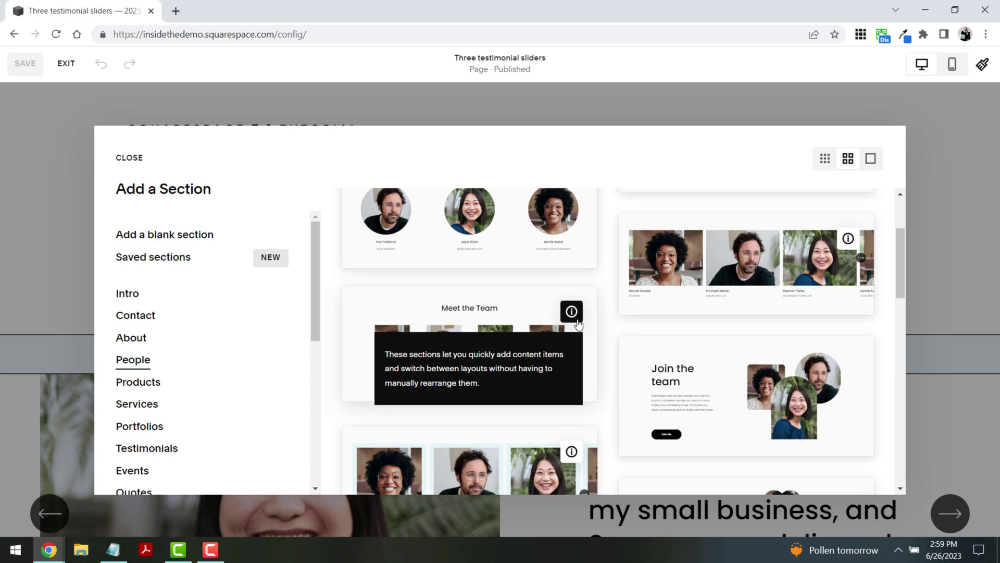
scroll(573, 316, "down", 1)
mouse_move(577, 394)
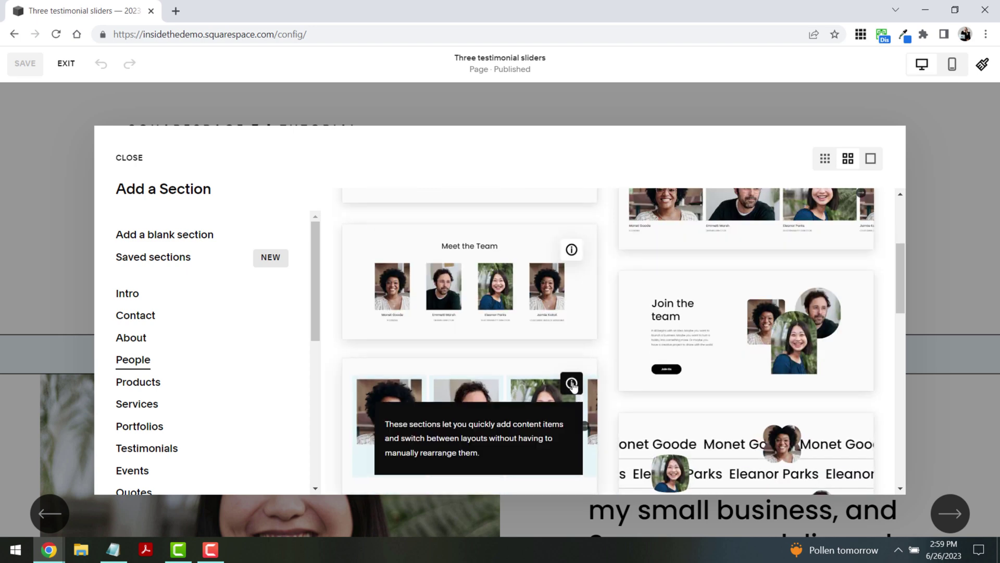
scroll(574, 333, "up", 3)
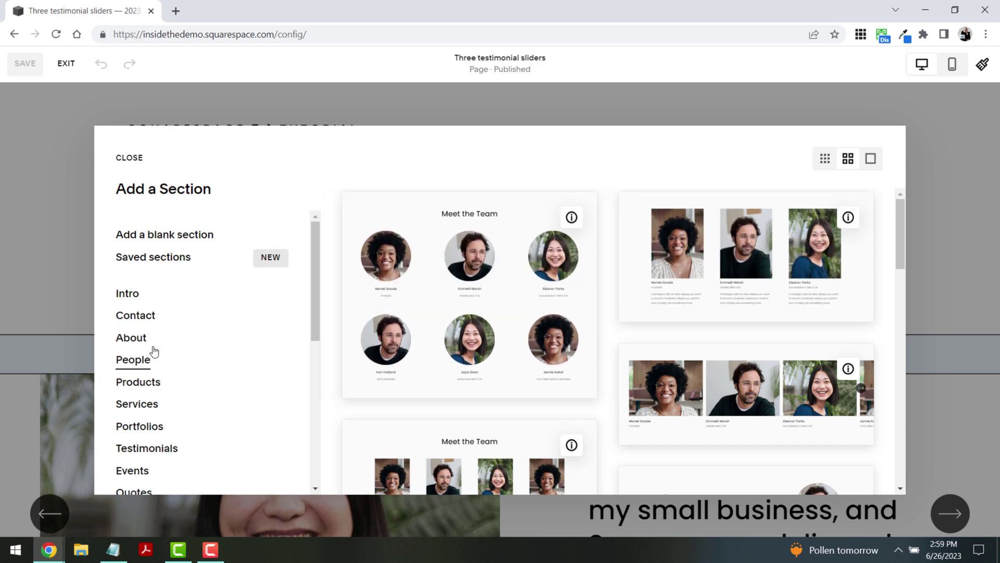
Browse the Testimonials section layouts, including the slider designs
left_click(178, 452)
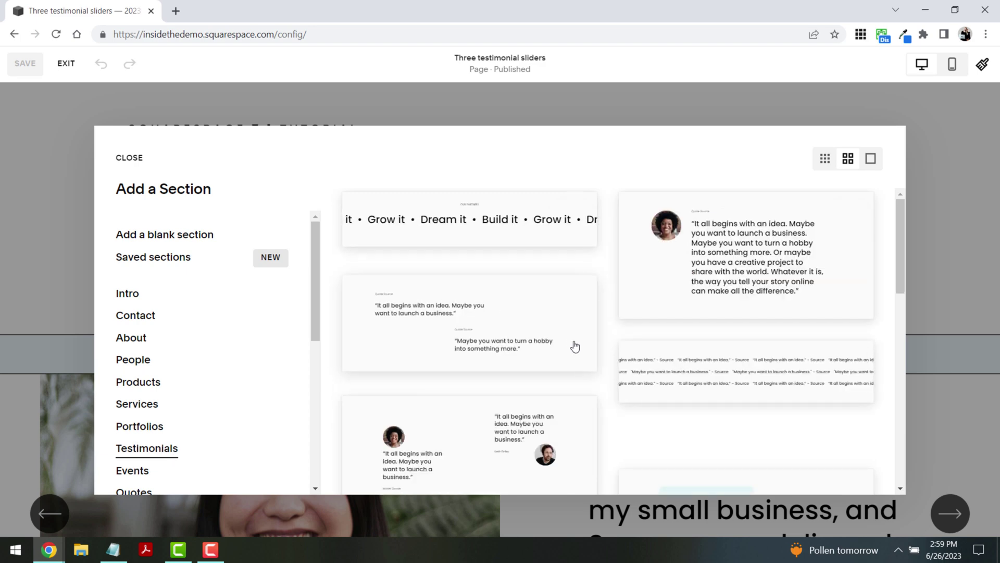
scroll(574, 344, "down", 3)
scroll(574, 342, "down", 5)
mouse_move(849, 304)
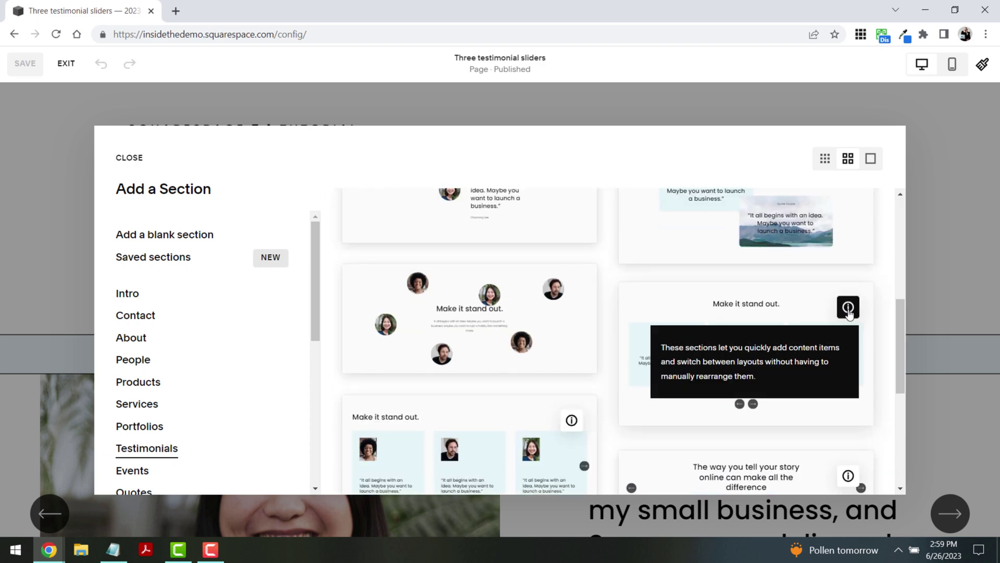
scroll(849, 312, "down", 4)
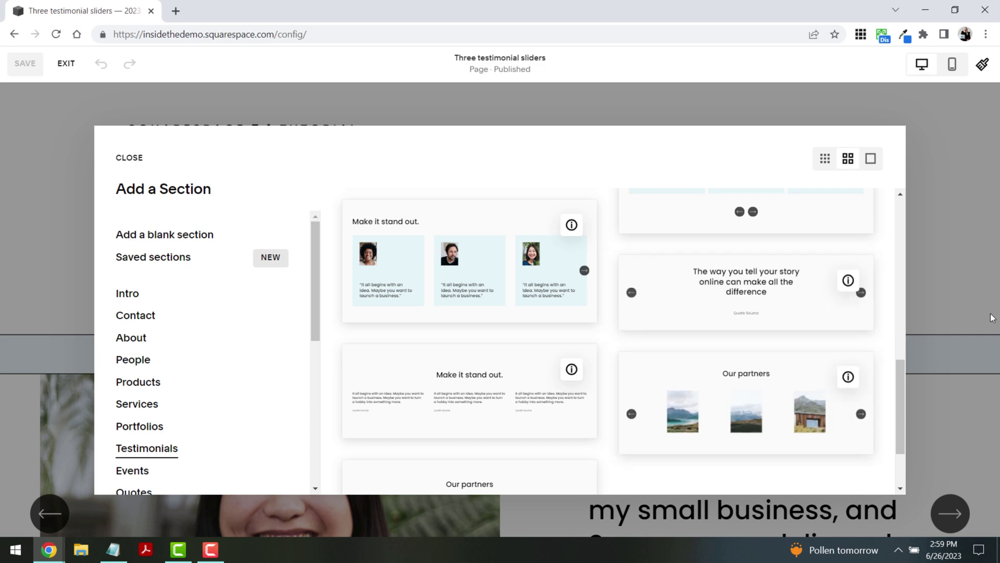
Close the section gallery and set the first slider section's Layout Width to Full
left_click(953, 321)
scroll(954, 325, "down", 3)
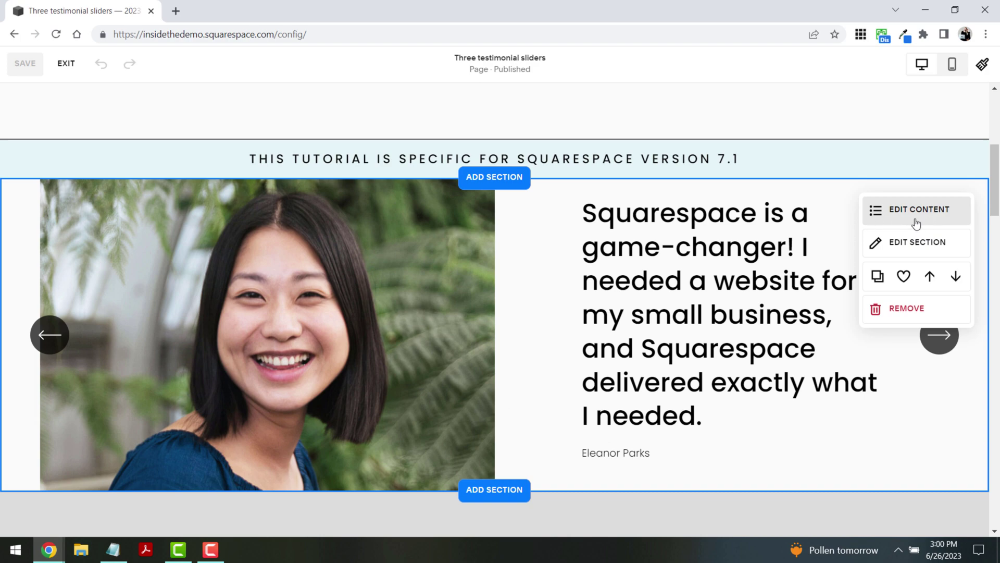
scroll(917, 224, "up", 5)
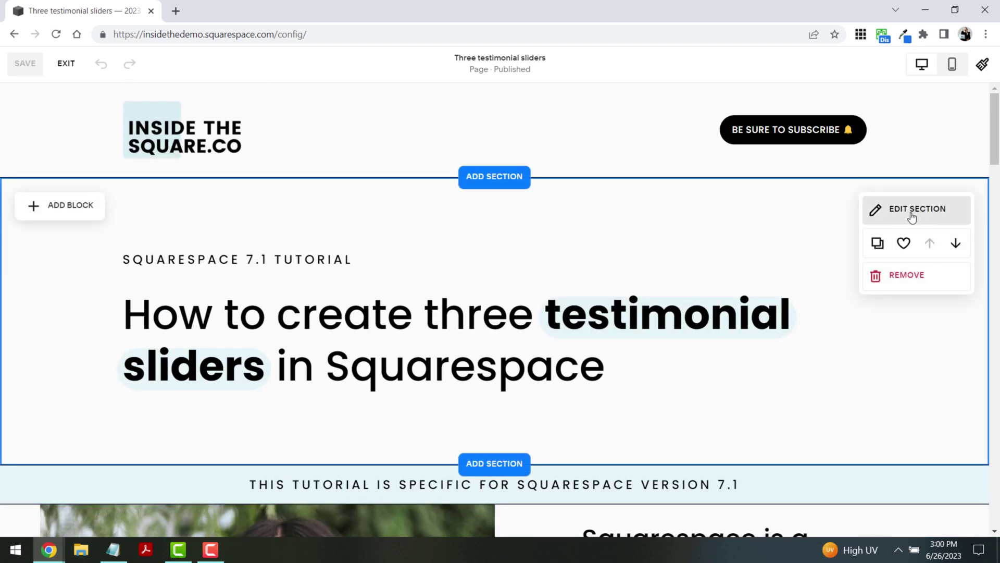
scroll(912, 218, "down", 5)
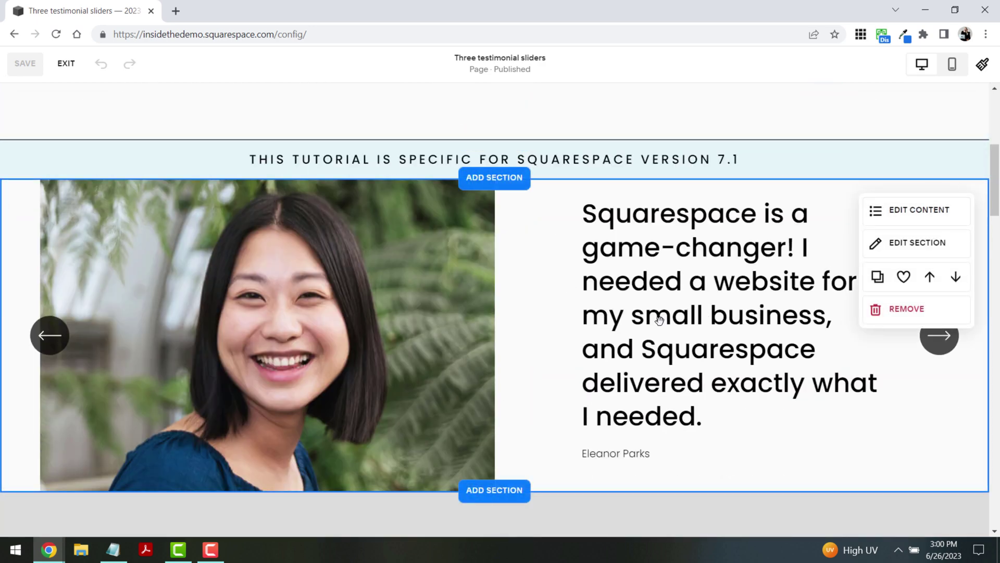
left_click(899, 242)
left_click_drag(916, 185, 883, 162)
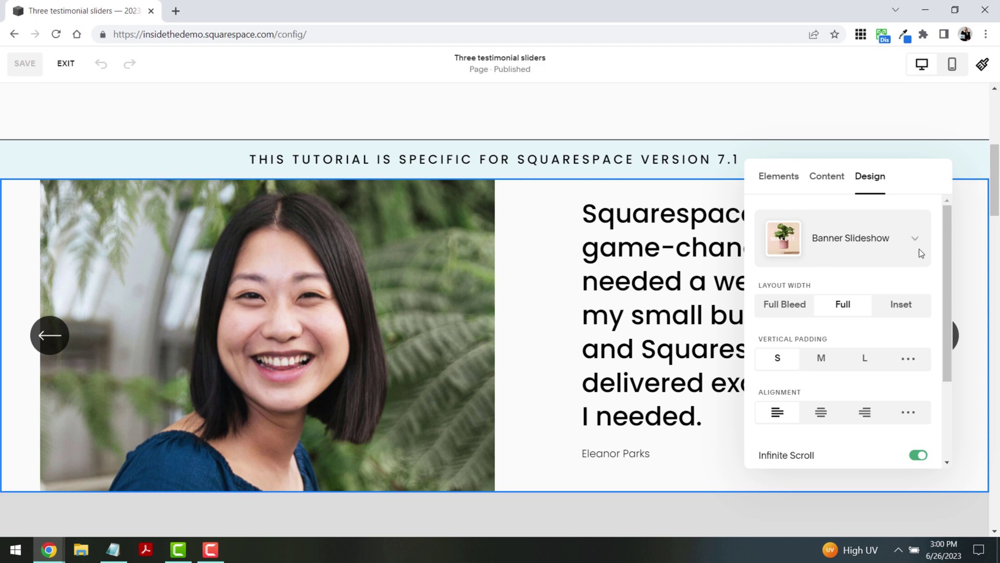
scroll(916, 253, "down", 1)
left_click(841, 246)
scroll(789, 309, "down", 1)
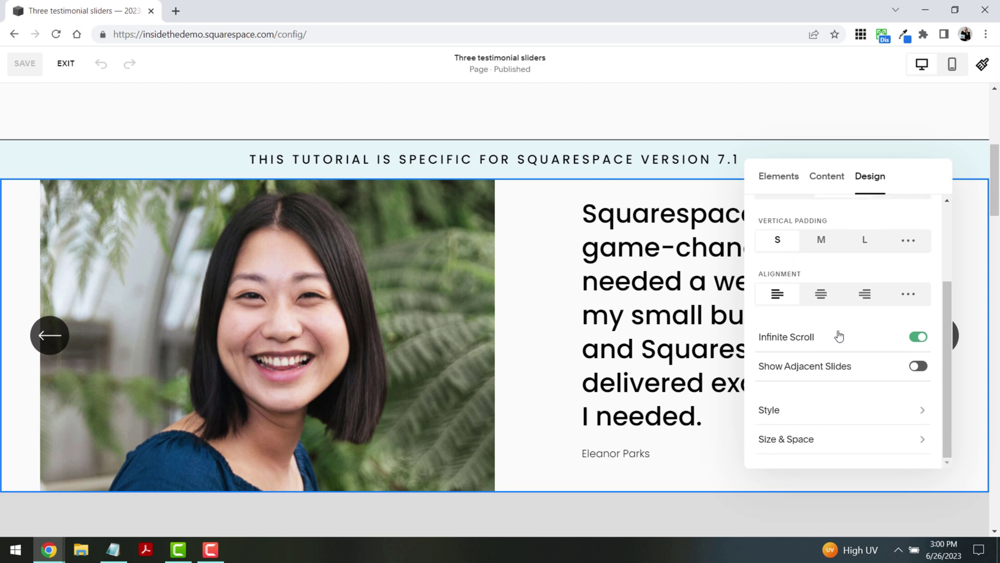
Open the first testimonial item and finish editing its title and description
left_click(824, 187)
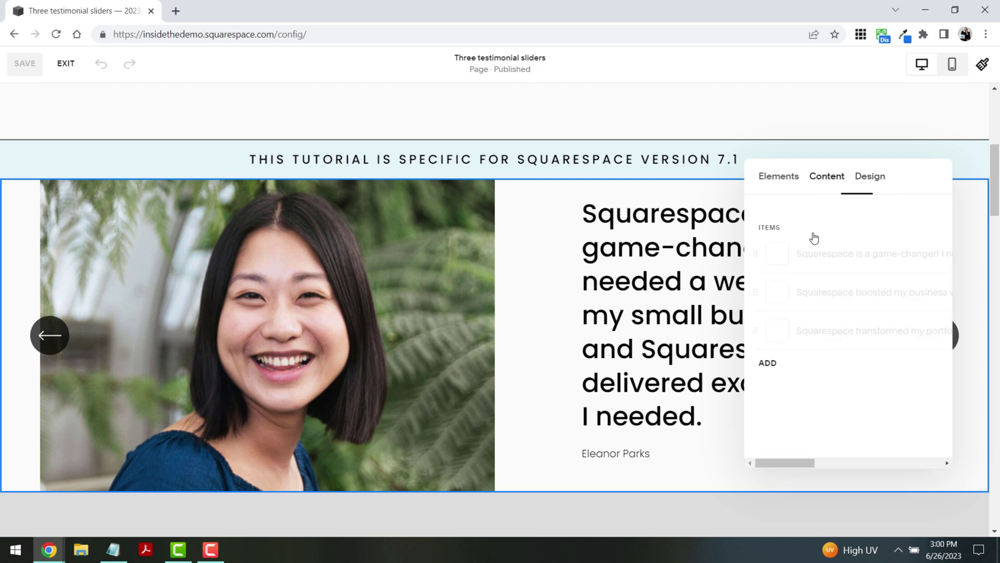
left_click(829, 267)
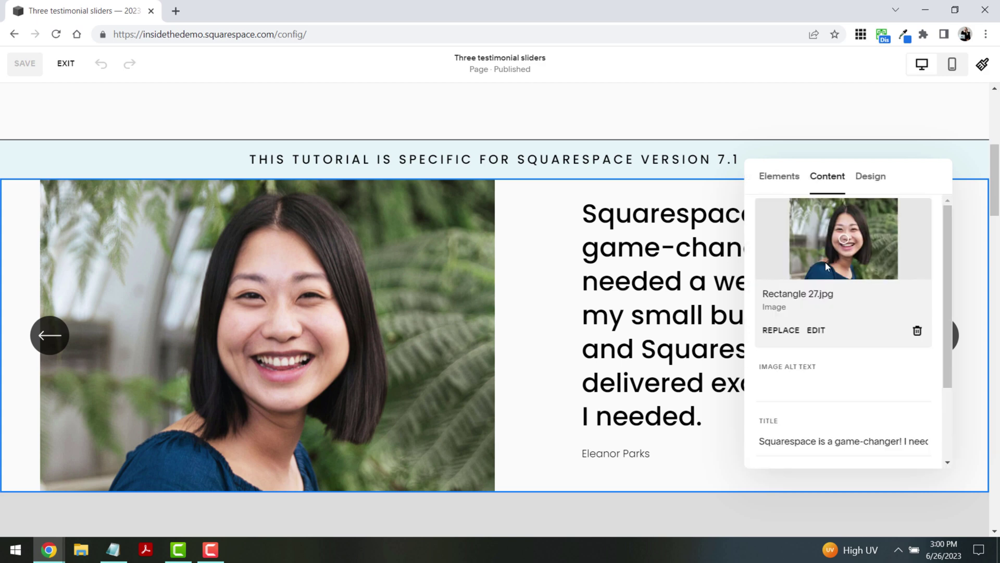
scroll(836, 402, "down", 2)
left_click_drag(790, 343, 905, 345)
left_click(879, 405)
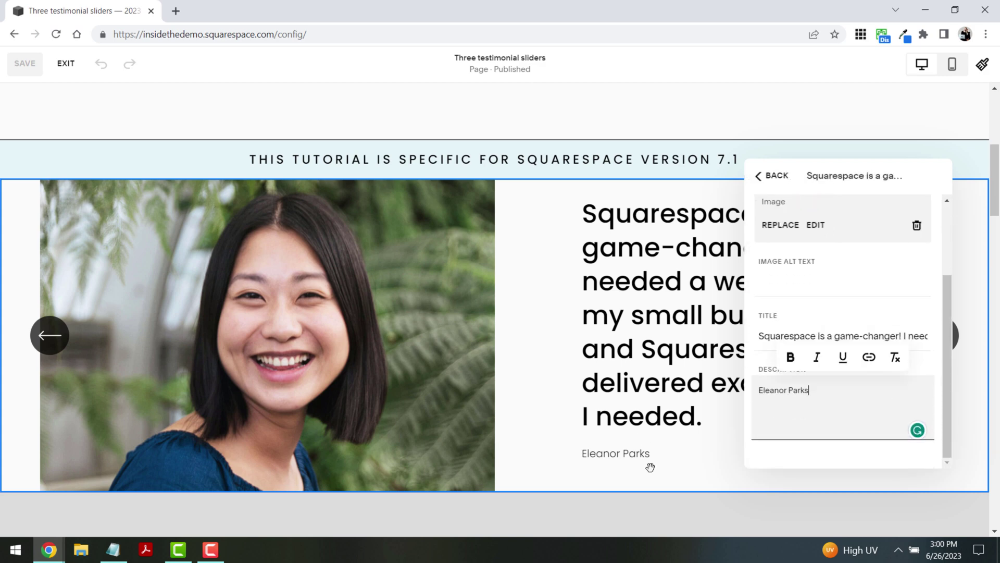
left_click(837, 269)
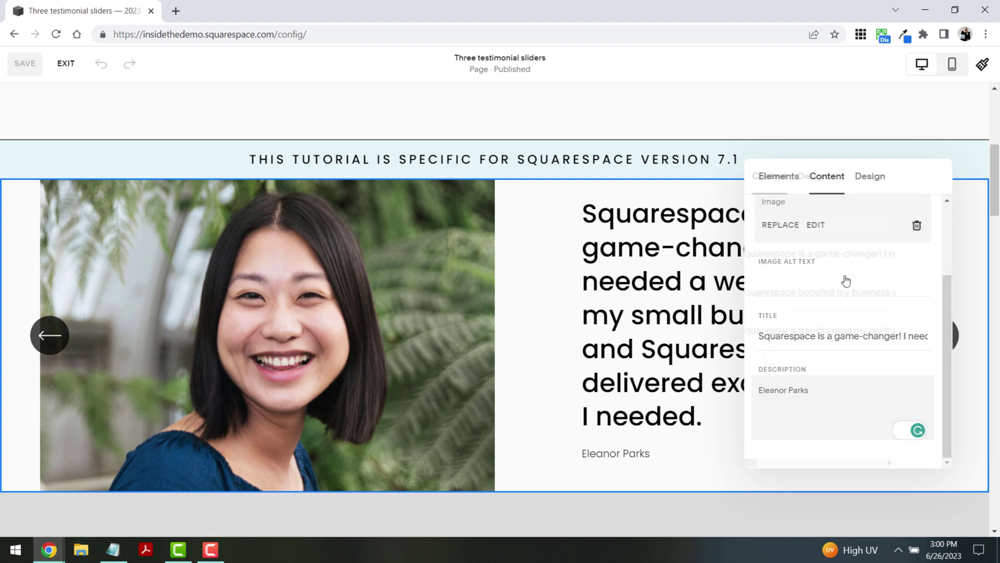
Close the slide content editor and cycle the slider through its testimonials
left_click(958, 339)
left_click(955, 341)
left_click(955, 341)
left_click(945, 338)
left_click(946, 337)
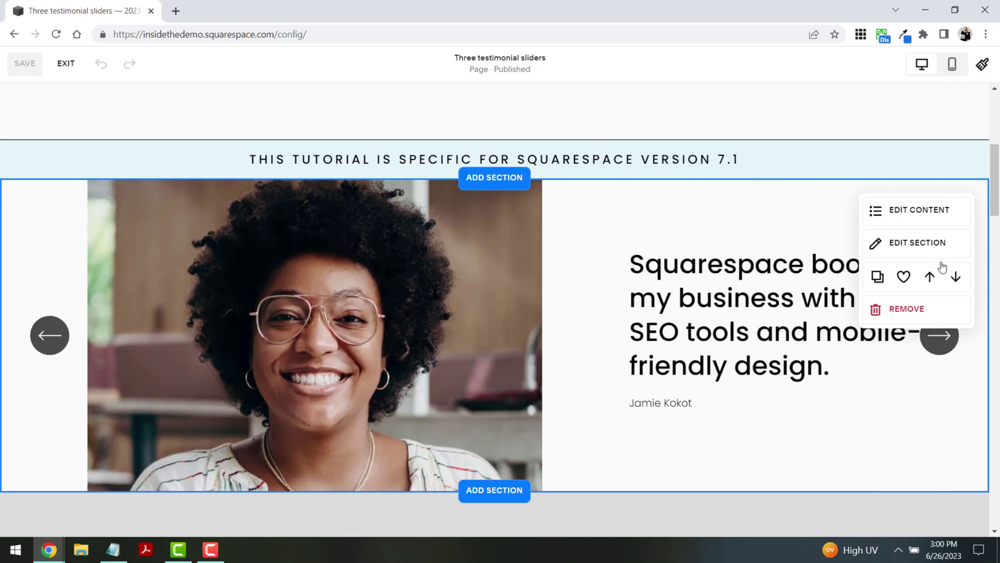
left_click(937, 229)
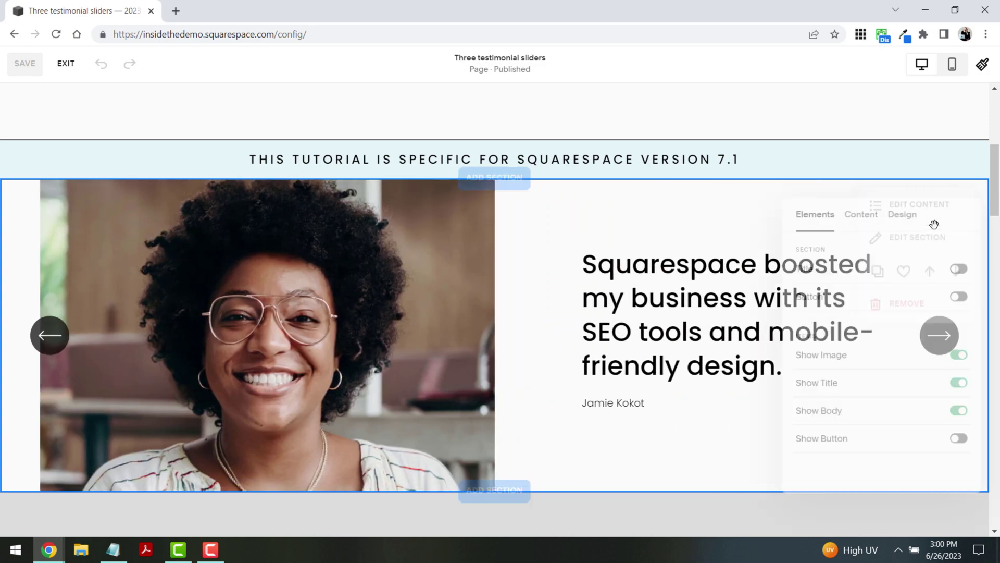
left_click(901, 201)
scroll(918, 354, "down", 2)
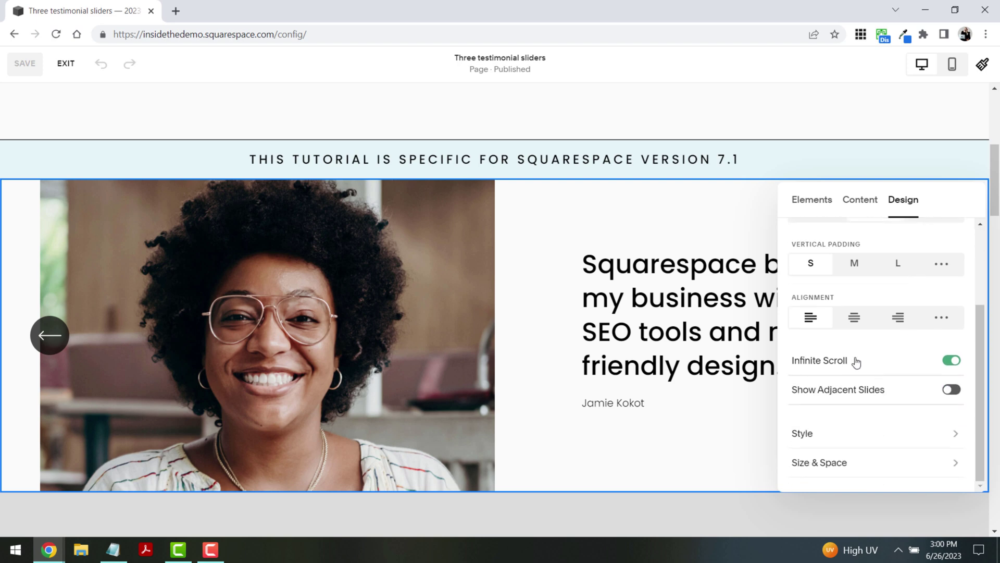
left_click(951, 390)
left_click_drag(935, 198, 858, 195)
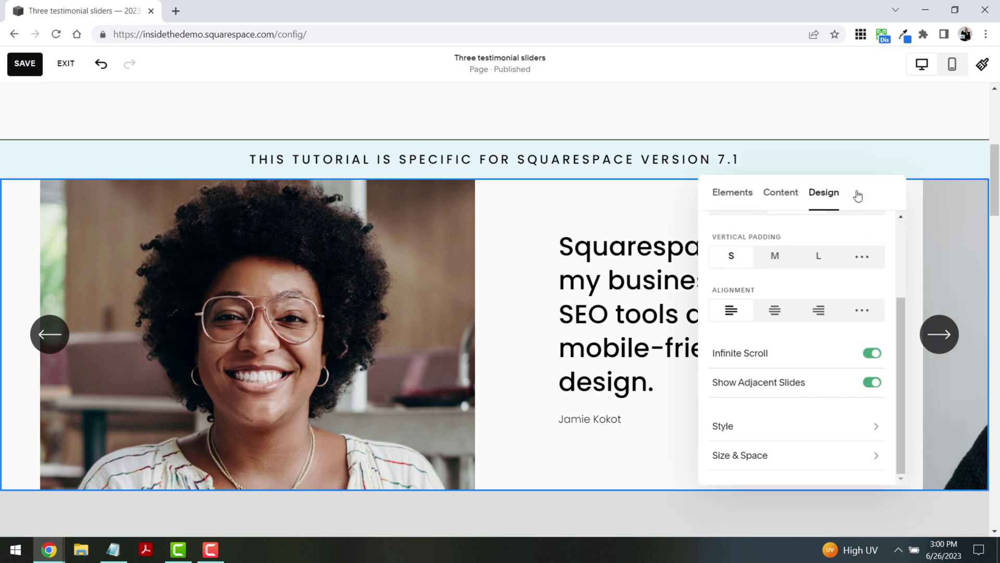
left_click(872, 384)
left_click(877, 437)
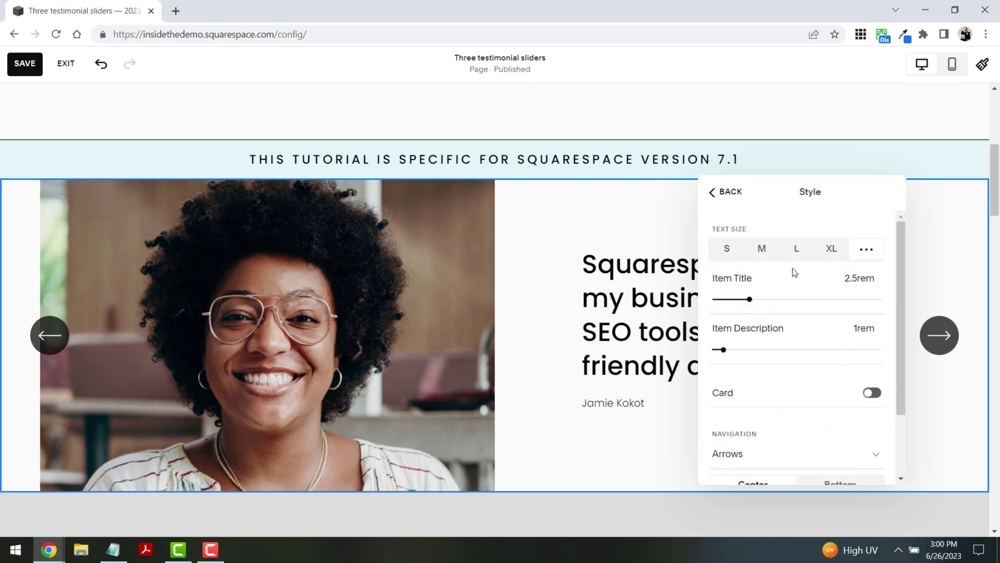
scroll(790, 283, "down", 2)
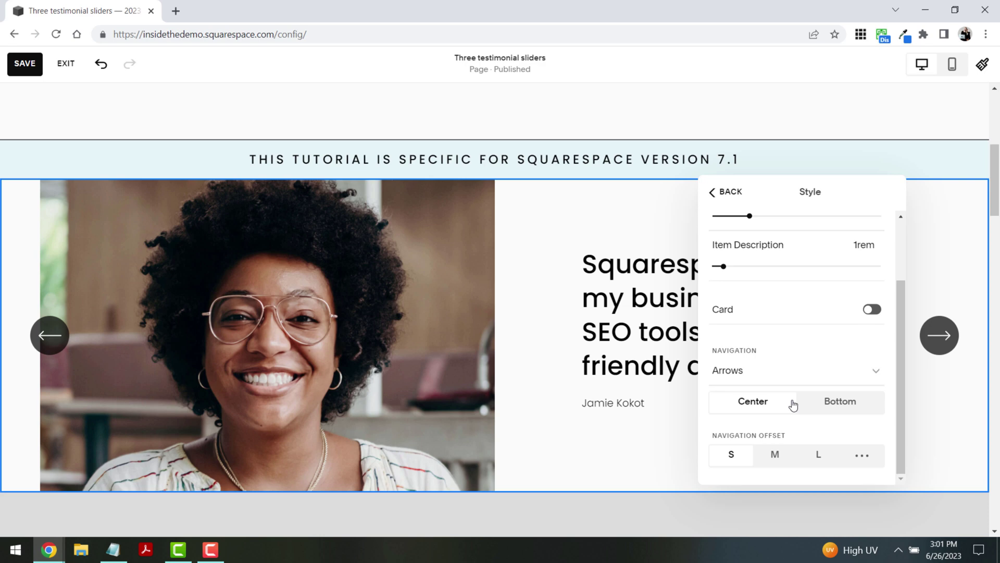
left_click(708, 192)
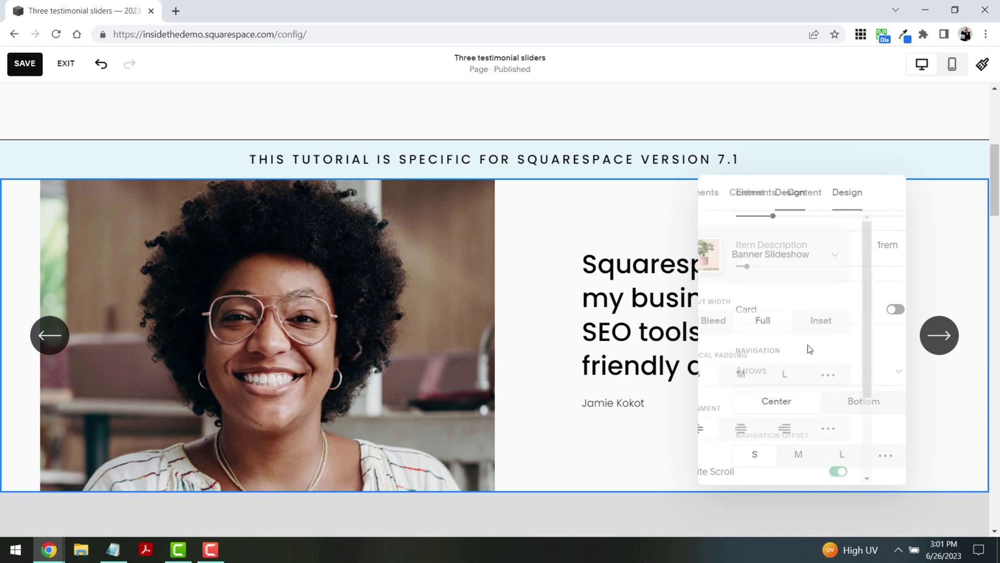
left_click(756, 457)
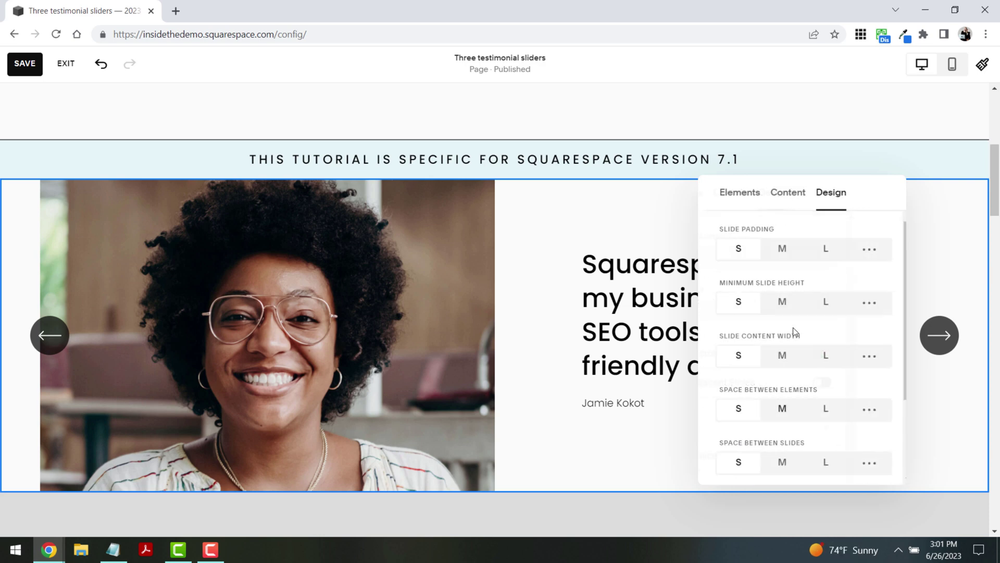
scroll(740, 357, "down", 2)
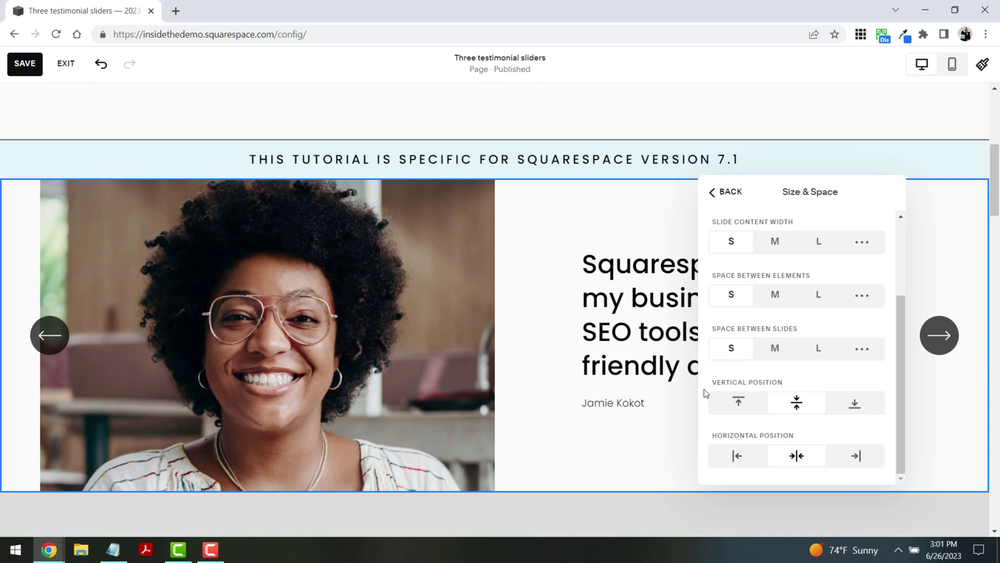
left_click(673, 426)
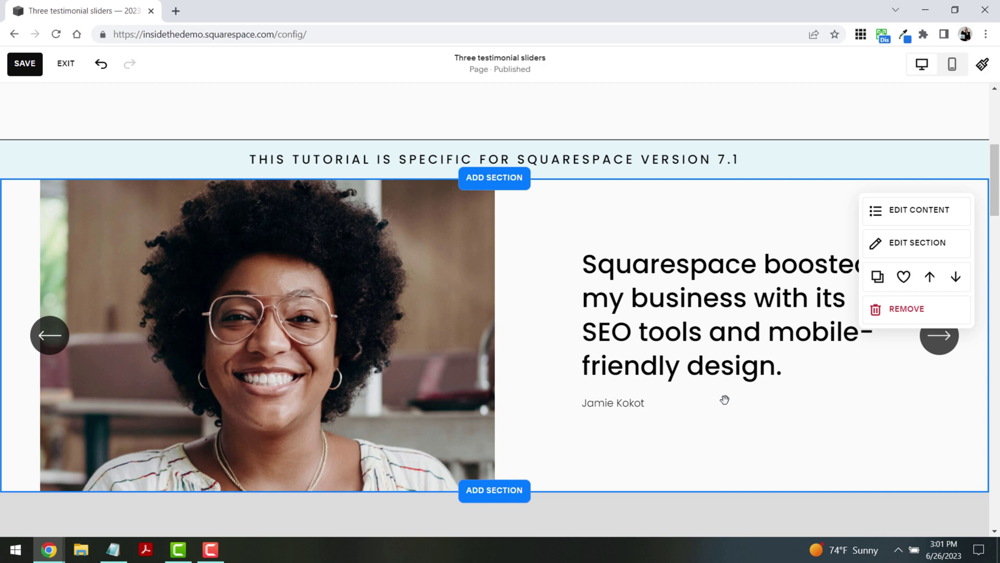
Exit the editor, saving the page changes, and advance the slider once
left_click(71, 66)
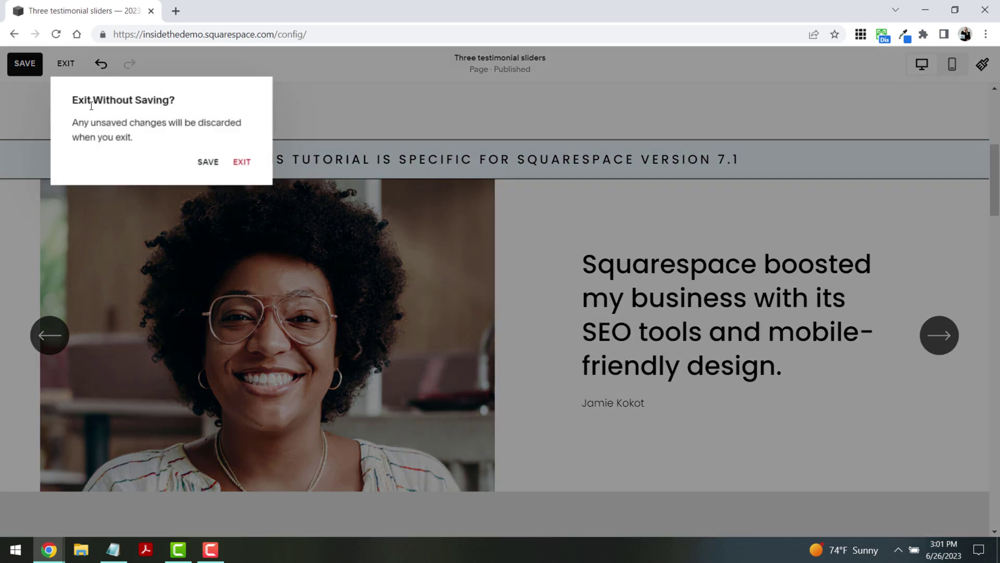
left_click(216, 167)
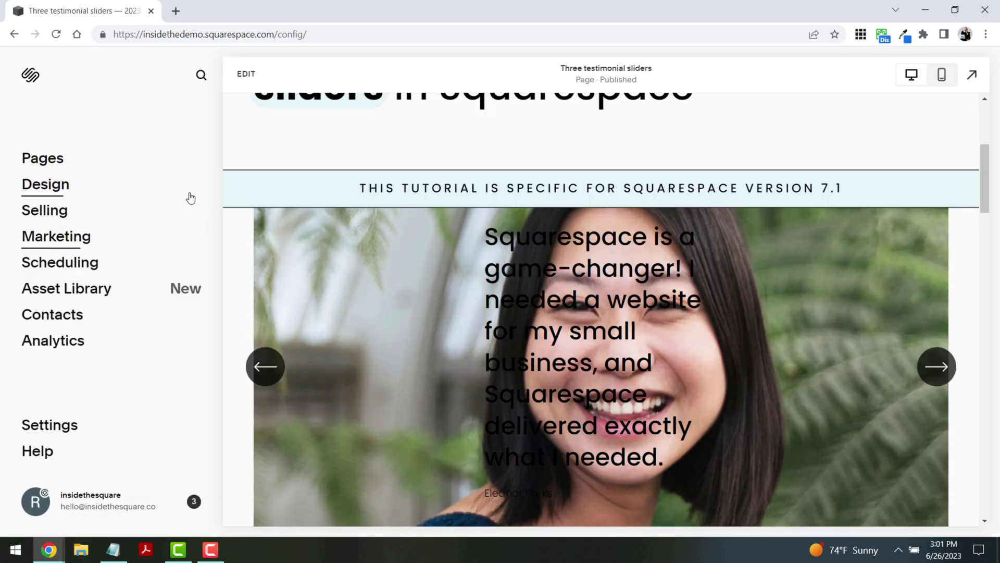
scroll(370, 214, "down", 2)
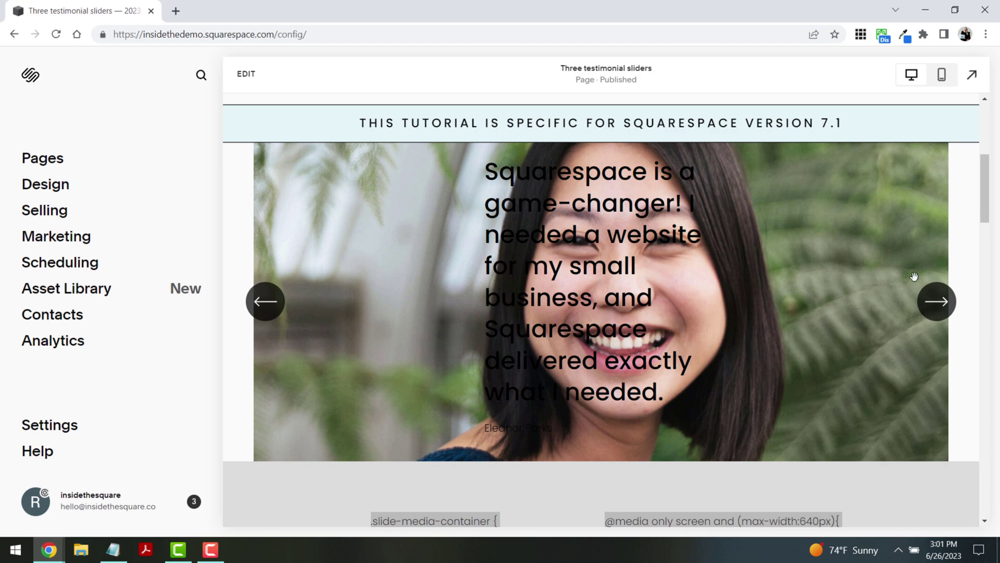
double_click(935, 300)
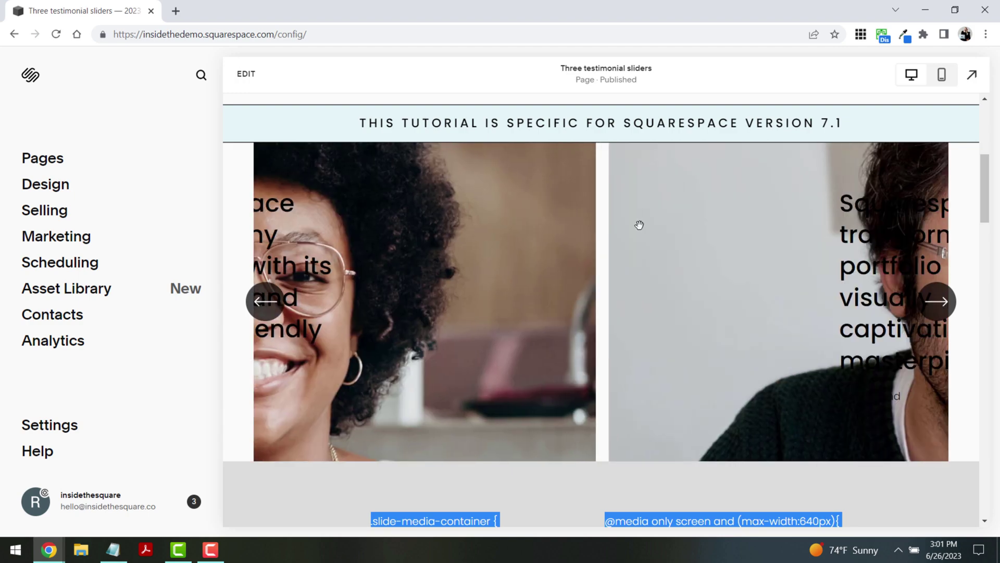
Select both CSS code blocks shown below the slider
scroll(576, 332, "down", 4)
scroll(574, 327, "down", 1)
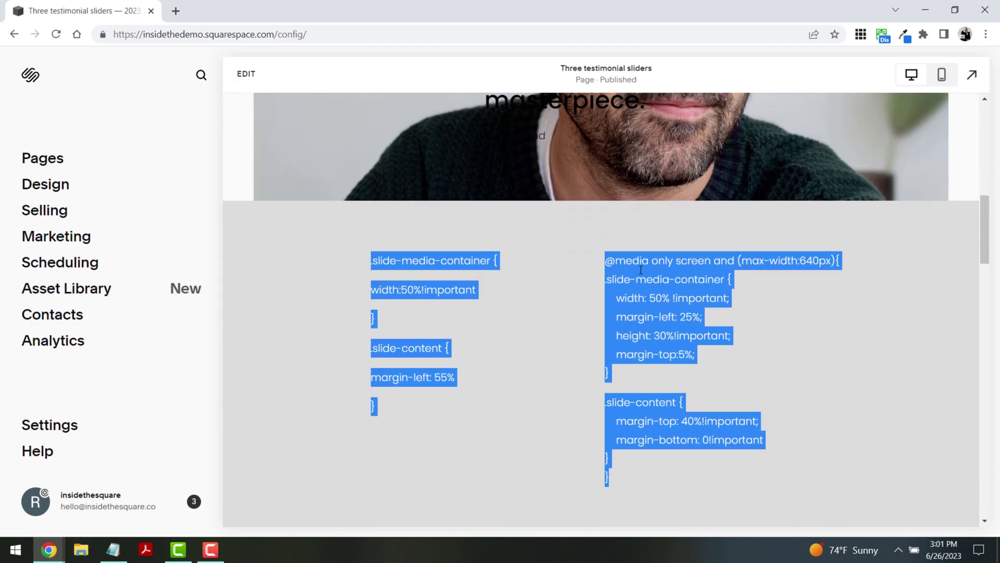
left_click(672, 311)
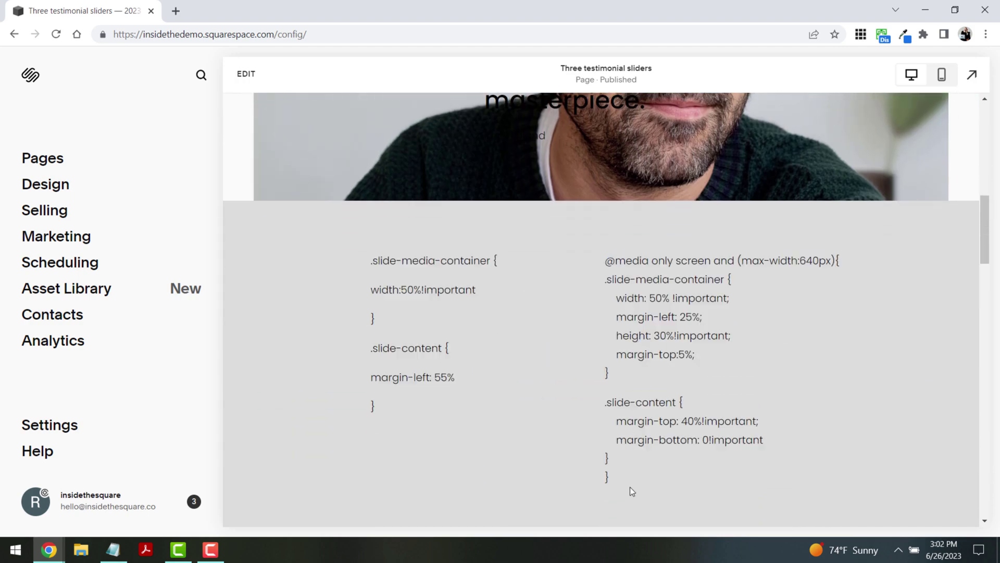
left_click_drag(640, 489, 321, 230)
key("ctrl+c")
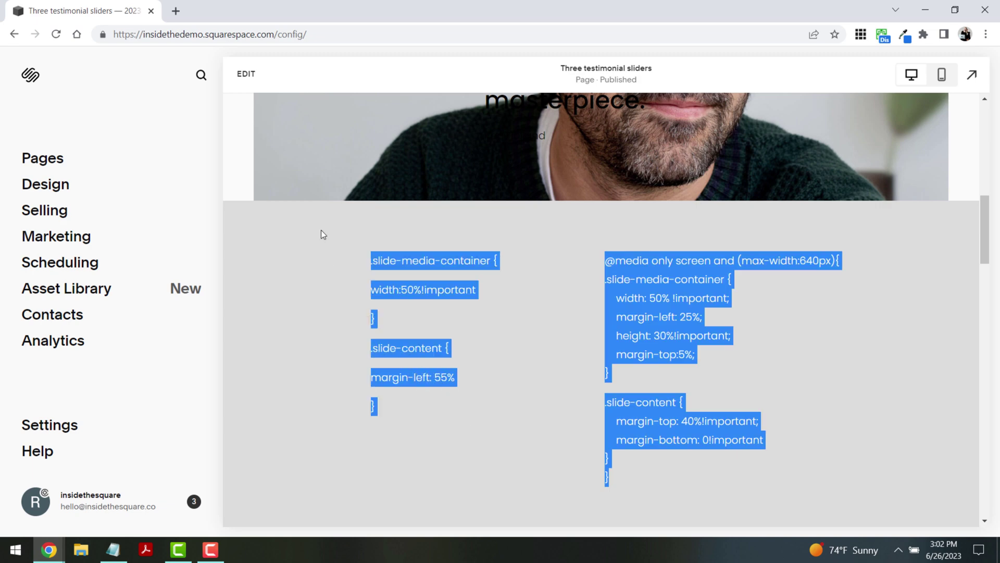
Paste the copied slider CSS into Design > Custom CSS and review the slide-media-container rule
left_click(61, 190)
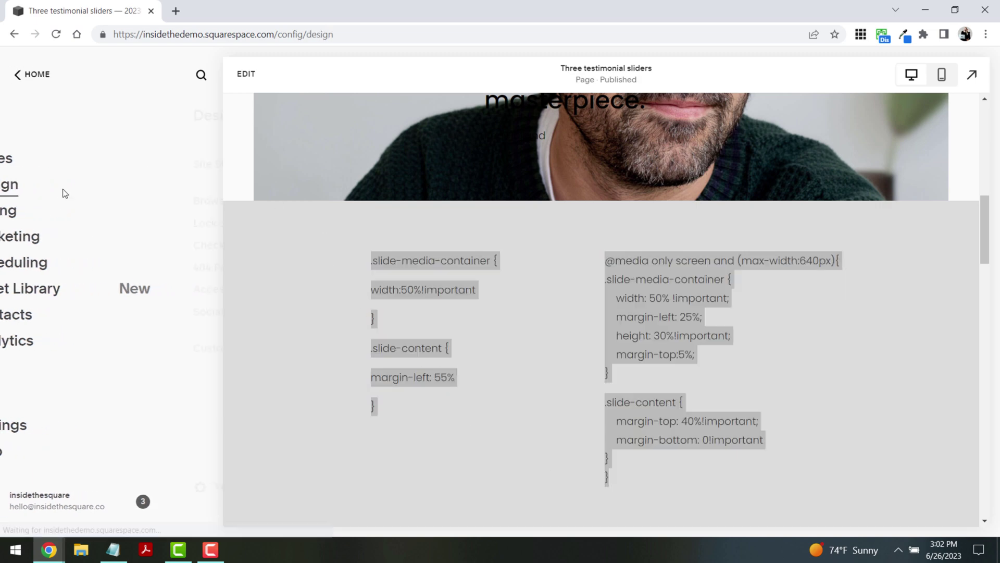
left_click(70, 353)
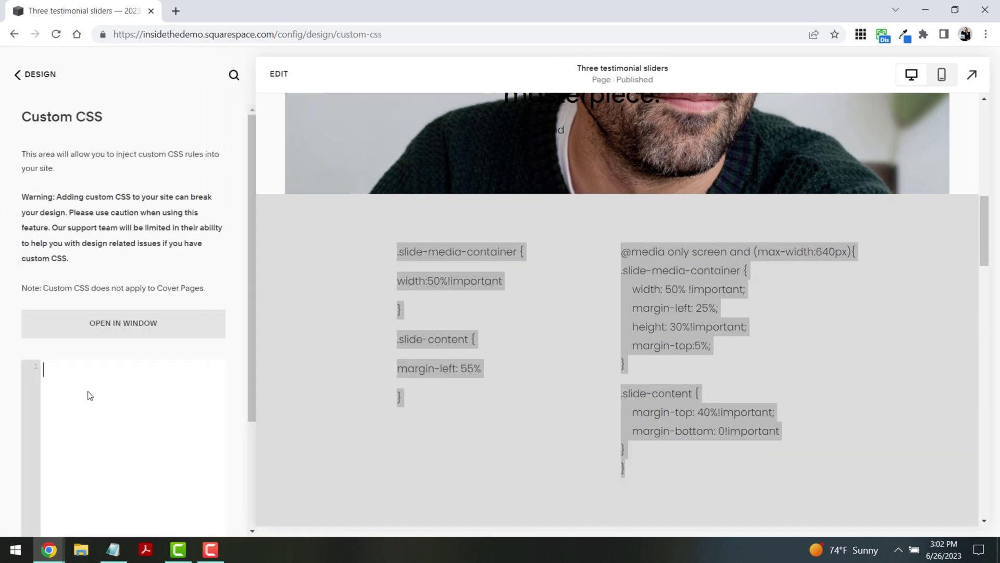
key("ctrl+v")
scroll(664, 340, "up", 5)
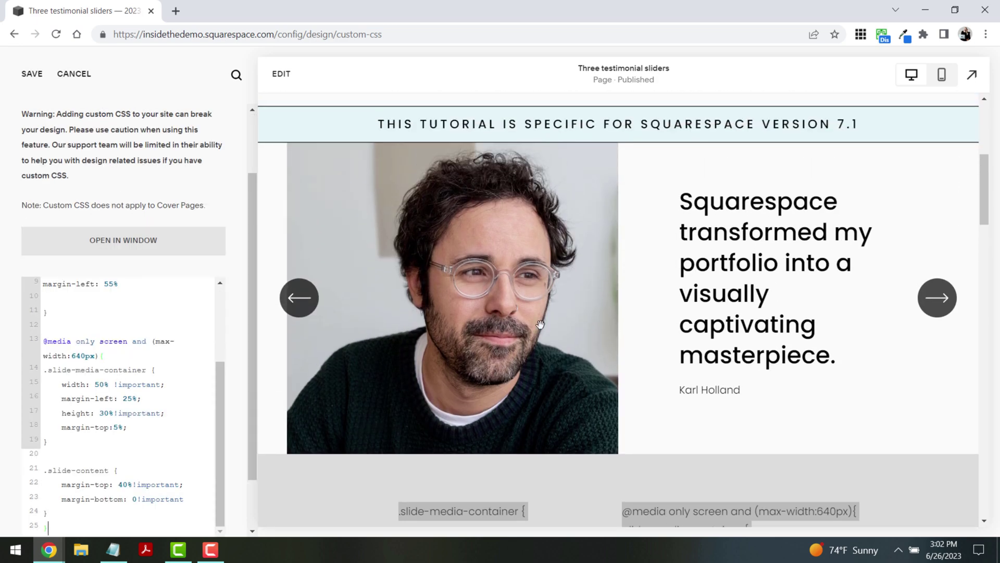
scroll(73, 335, "up", 5)
left_click_drag(253, 236, 263, 359)
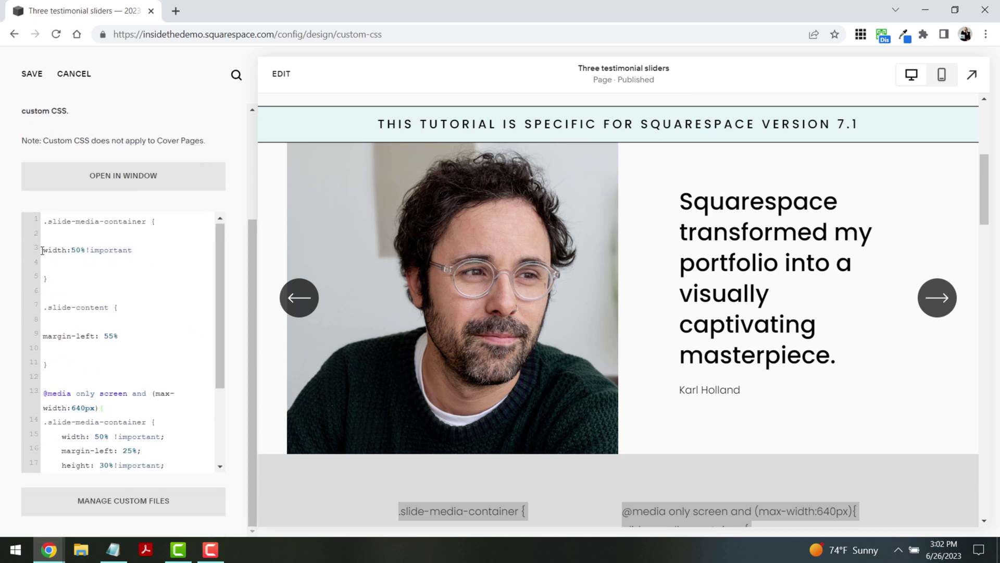
left_click_drag(146, 221, 25, 212)
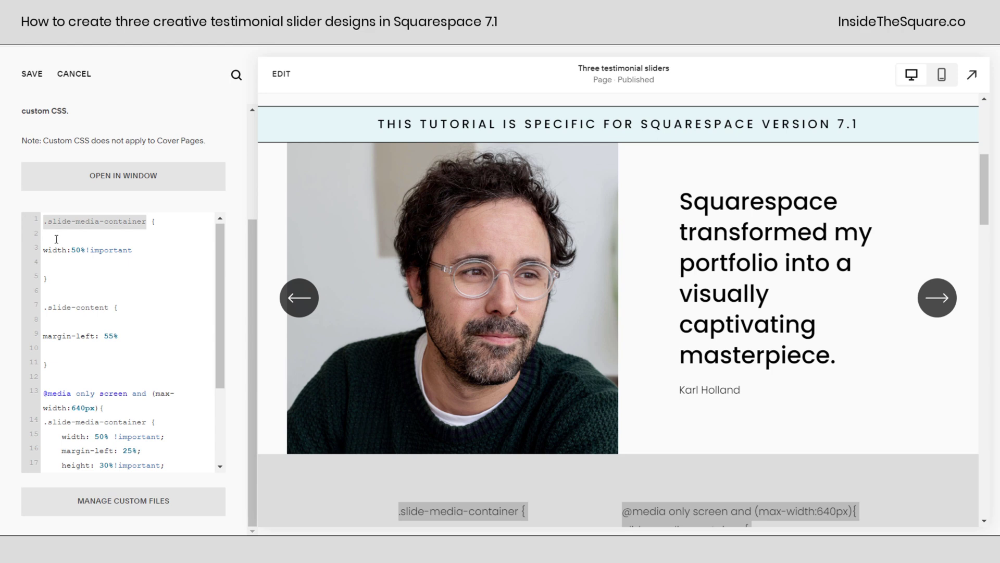
Experiment with the slide-media-container width value on line 3
left_click(71, 251)
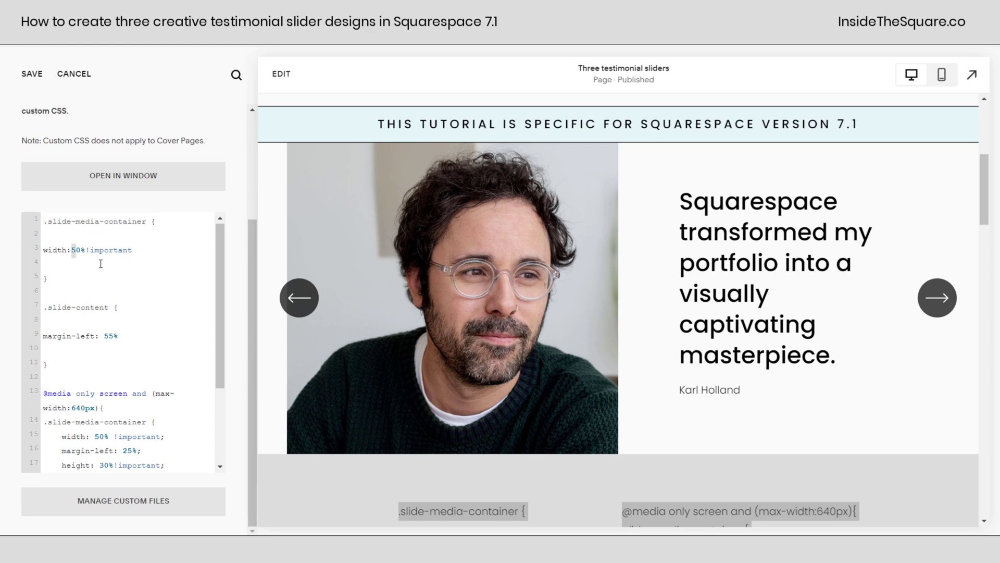
type("2")
key("BackSpace")
type("8")
type("5")
Change the slide-content margin-left from 55% to 50%, then highlight the 640px media query line
left_click(93, 309)
scroll(85, 319, "down", 3)
left_click(109, 242)
key("shift+Home")
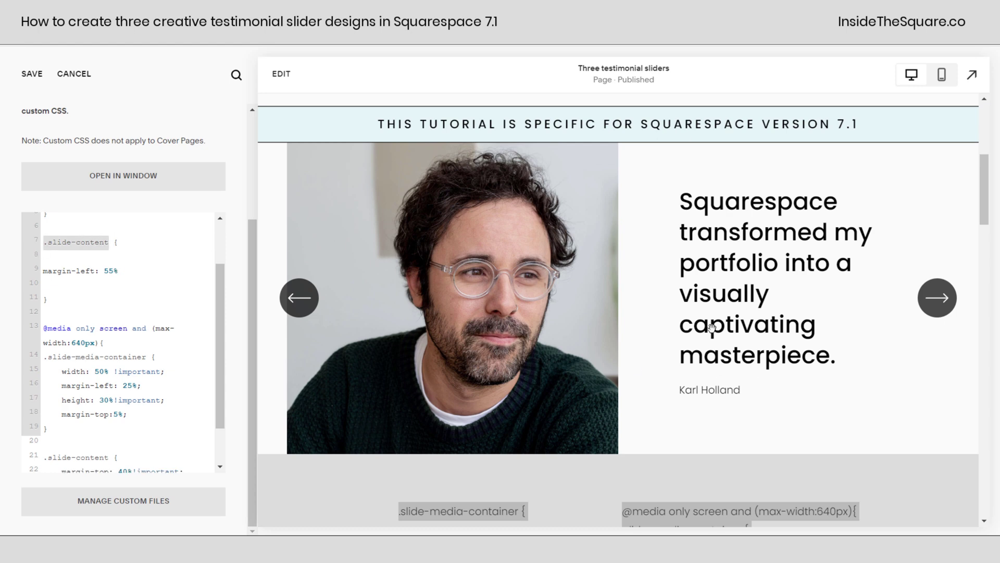
left_click(112, 267)
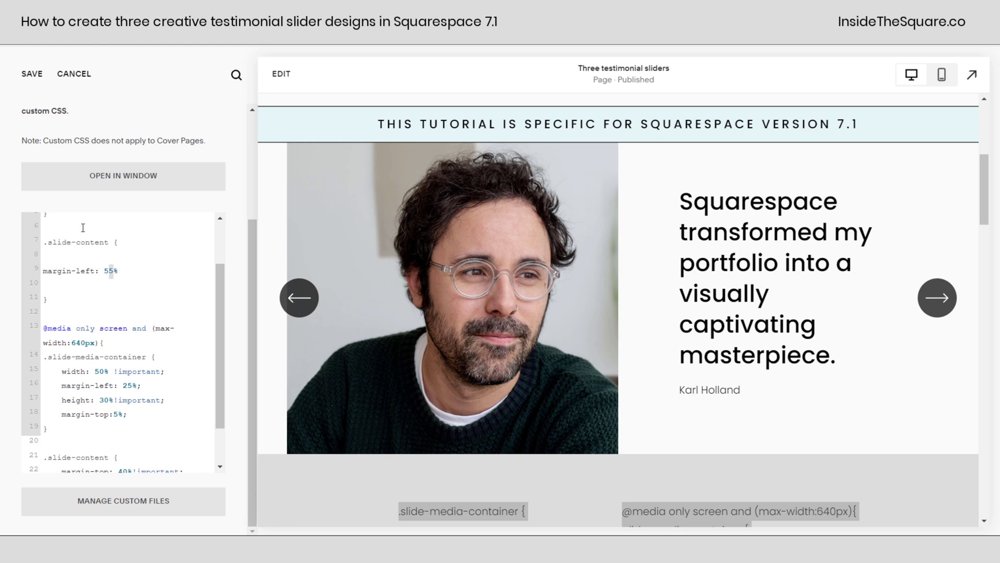
key("BackSpace")
type("0")
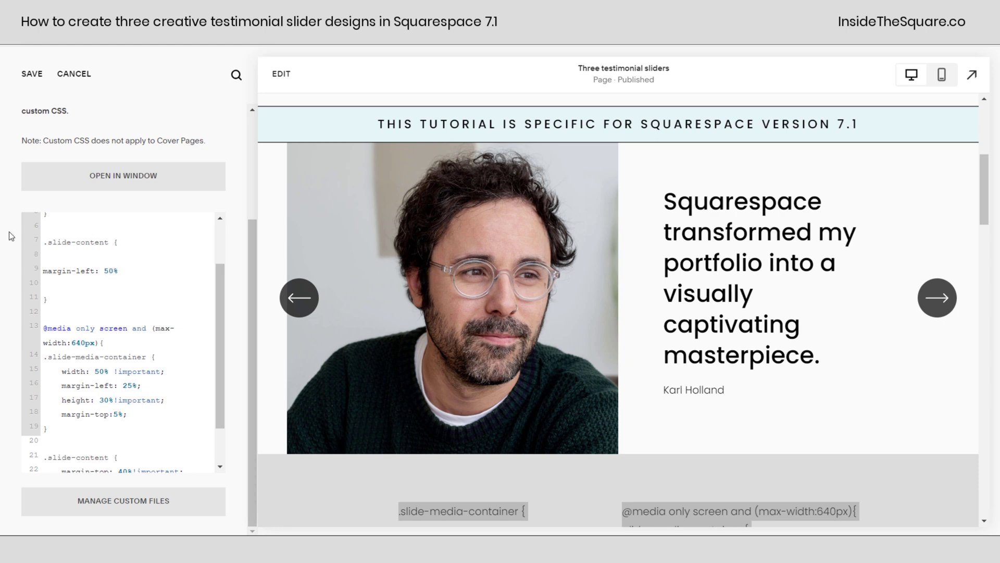
left_click_drag(105, 271, 108, 272)
type("3")
key("BackSpace")
type("5")
scroll(192, 317, "down", 2)
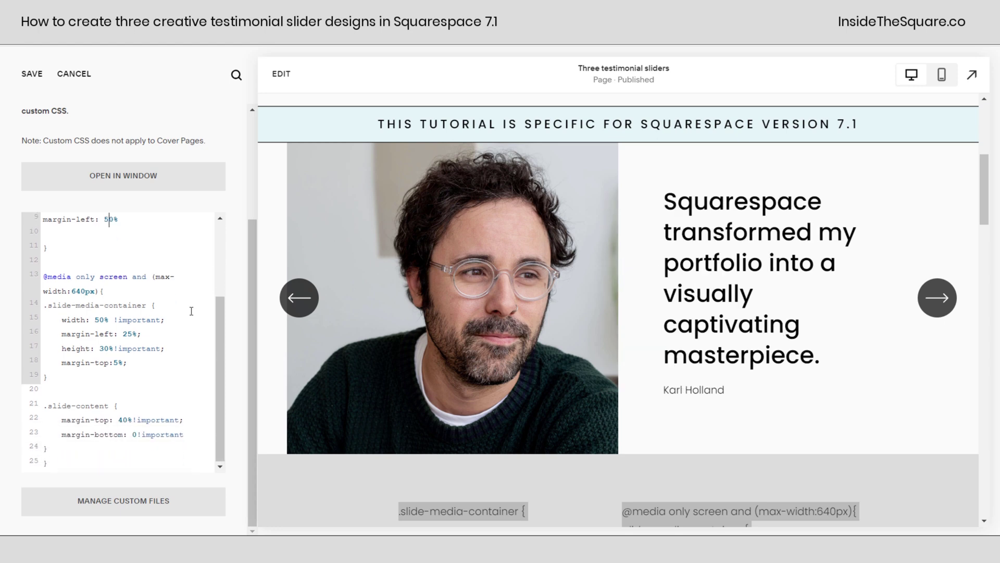
left_click_drag(112, 290, 1, 274)
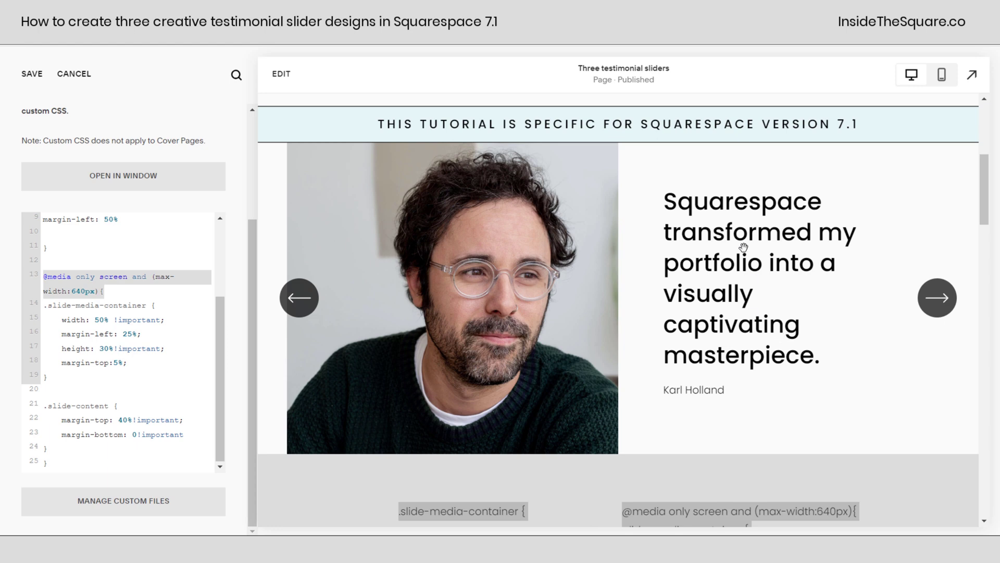
Switch the preview to mobile view and advance the slider through three testimonials
left_click(942, 75)
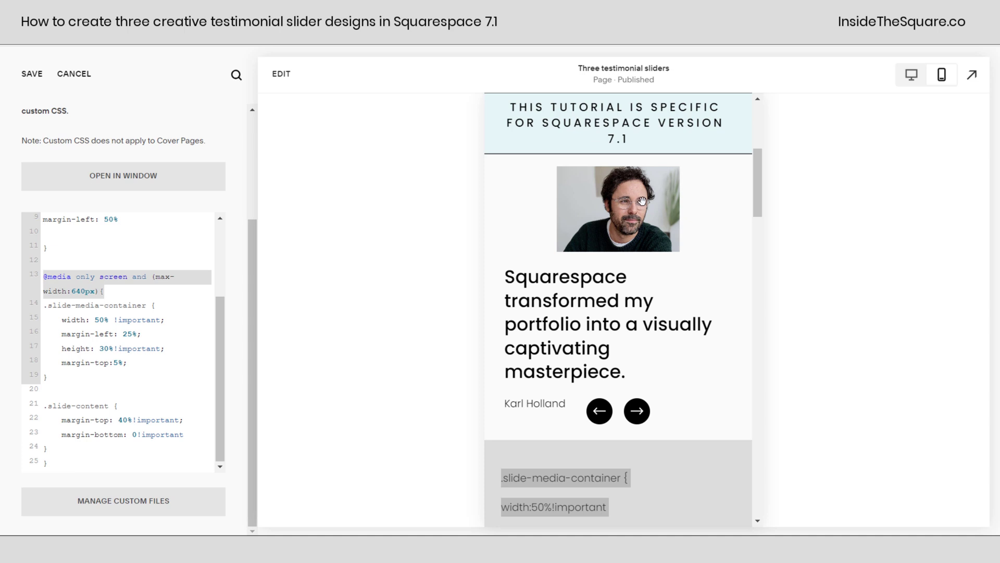
left_click(643, 424)
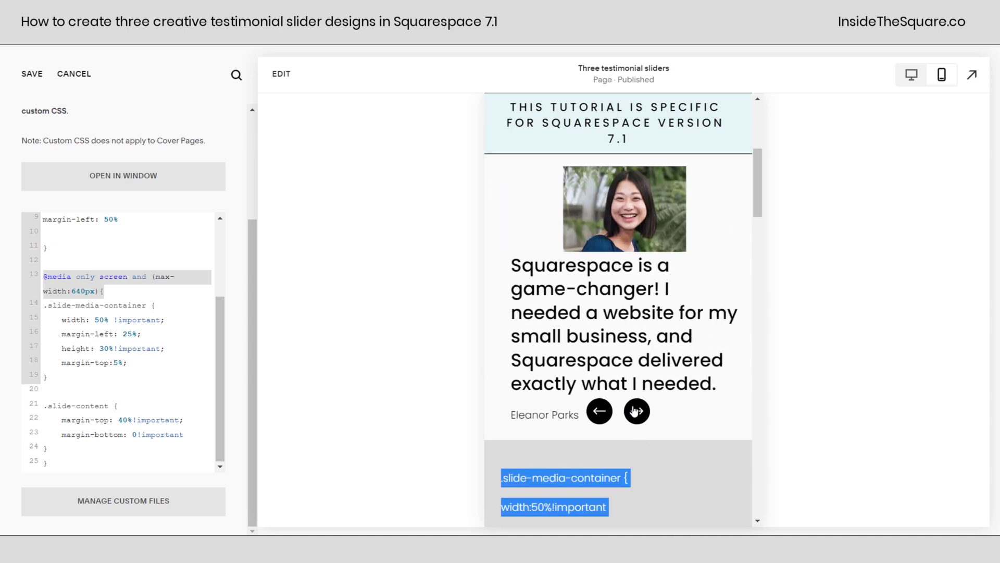
left_click(642, 425)
left_click(637, 412)
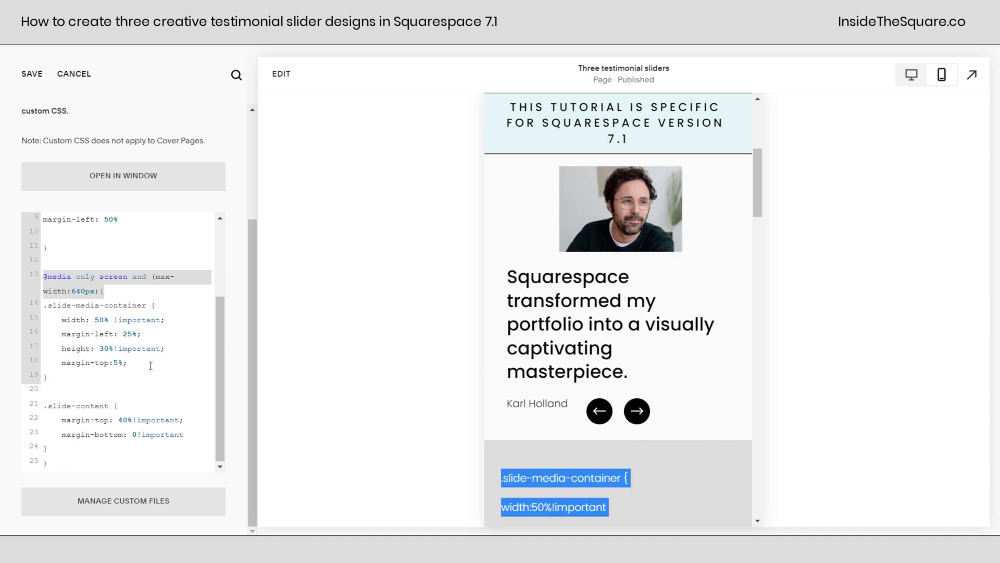
Inspect the mobile photo rule's selector, 50% width and 25% left margin
left_click(128, 363)
left_click_drag(45, 307, 147, 308)
double_click(108, 321)
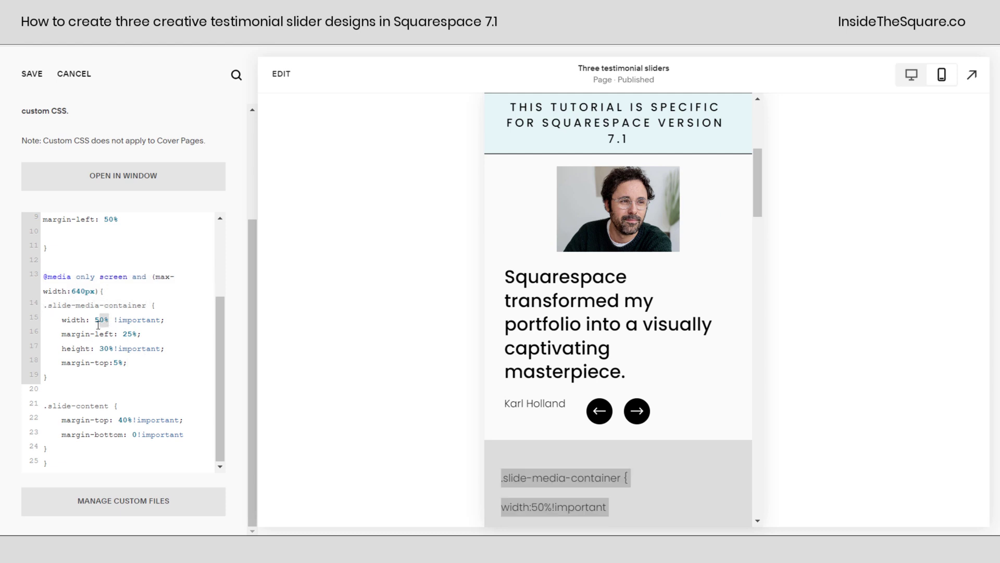
left_click(181, 325)
scroll(181, 324, "up", 1)
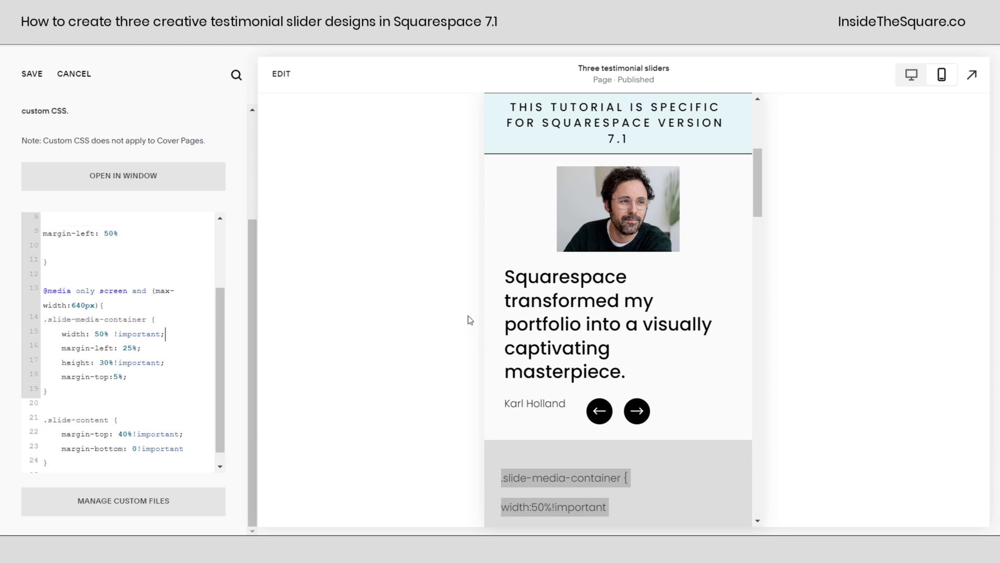
left_click(96, 334)
left_click_drag(153, 348, 65, 346)
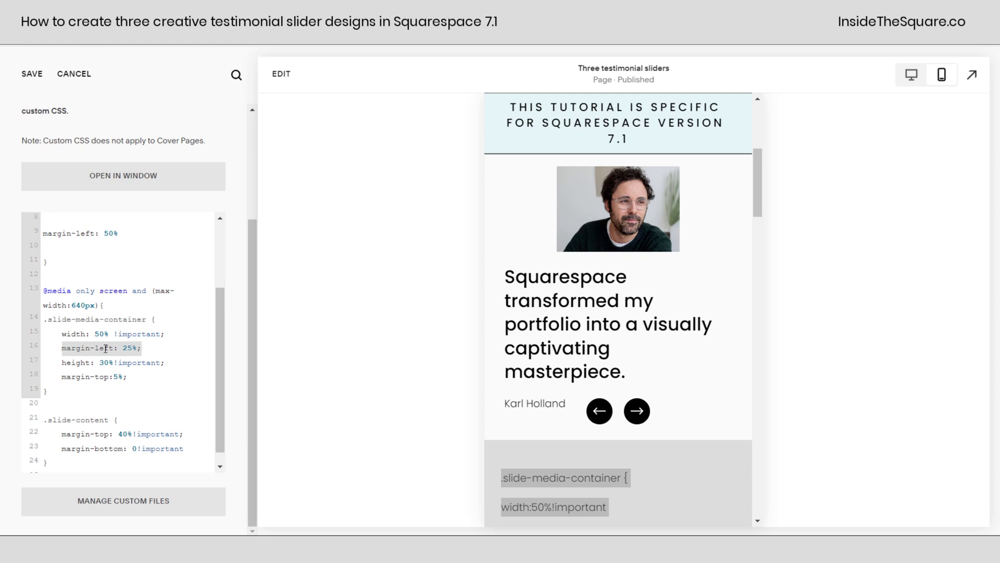
Try other mobile photo height values, ending back at 30%!important
left_click_drag(105, 361, 102, 359)
type("5")
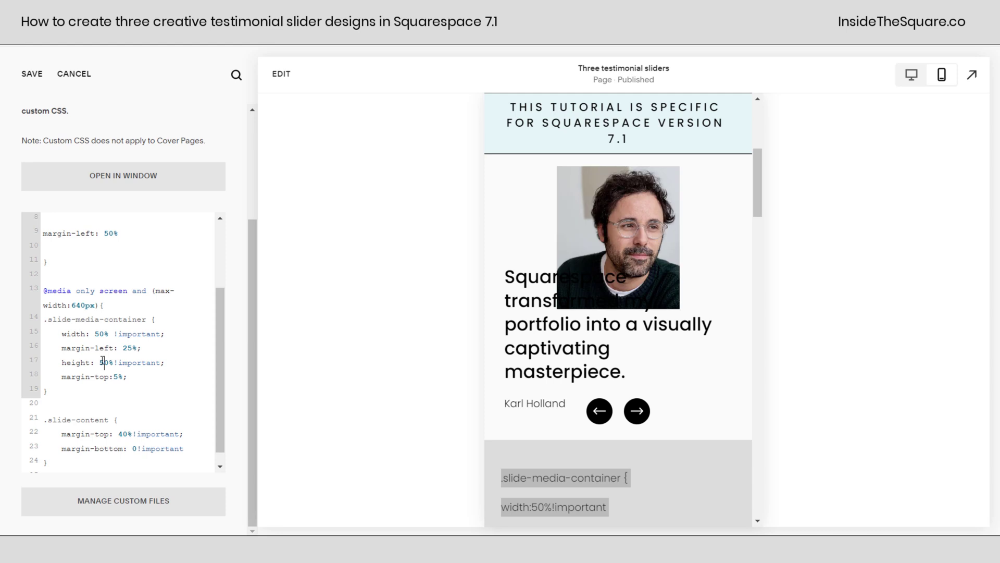
key("BackSpace")
type("1")
key("BackSpace")
type("3")
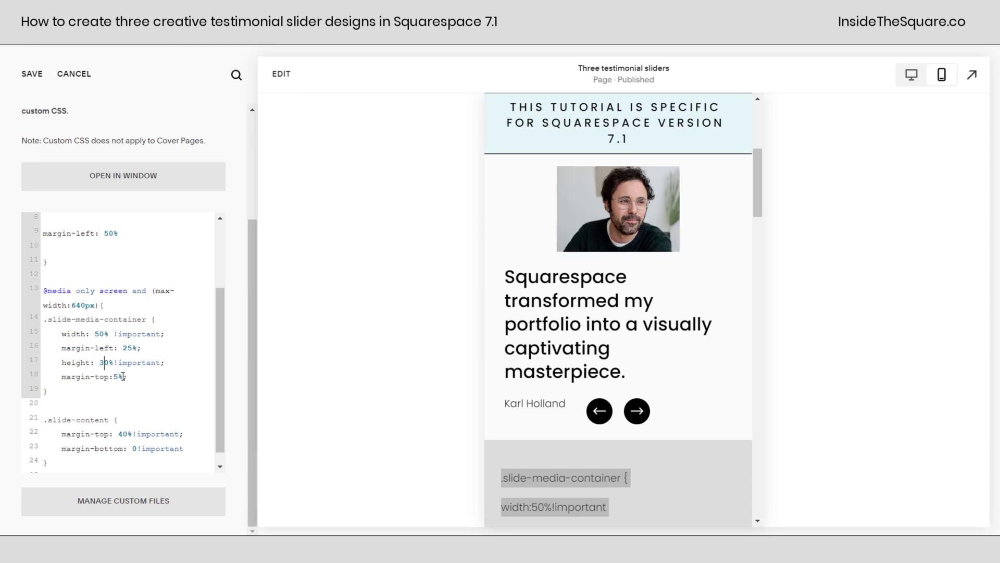
Delete and restore the photo's margin-top:5% line, advance the slider, and select the .slide-content rule
left_click_drag(129, 377, 1, 378)
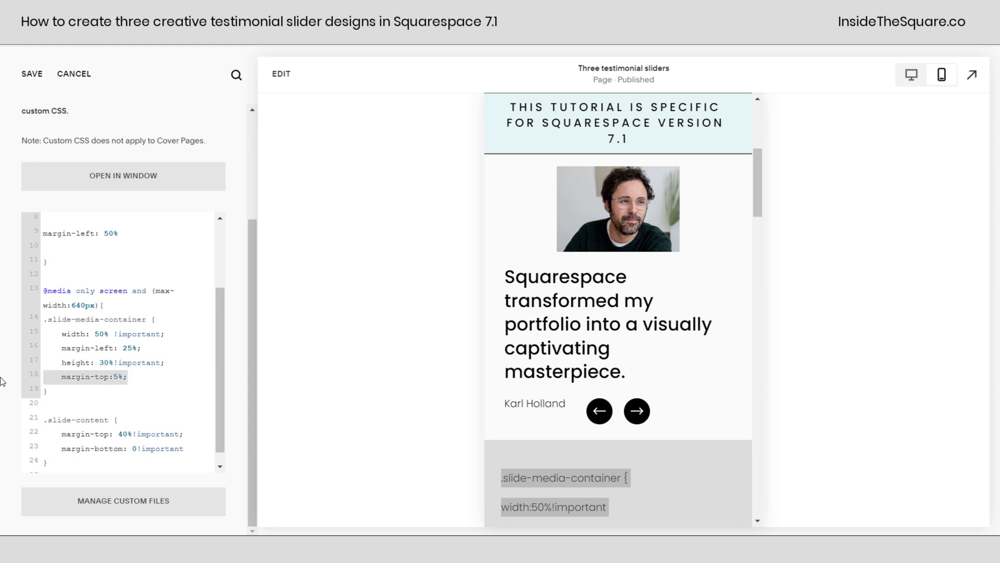
key("BackSpace")
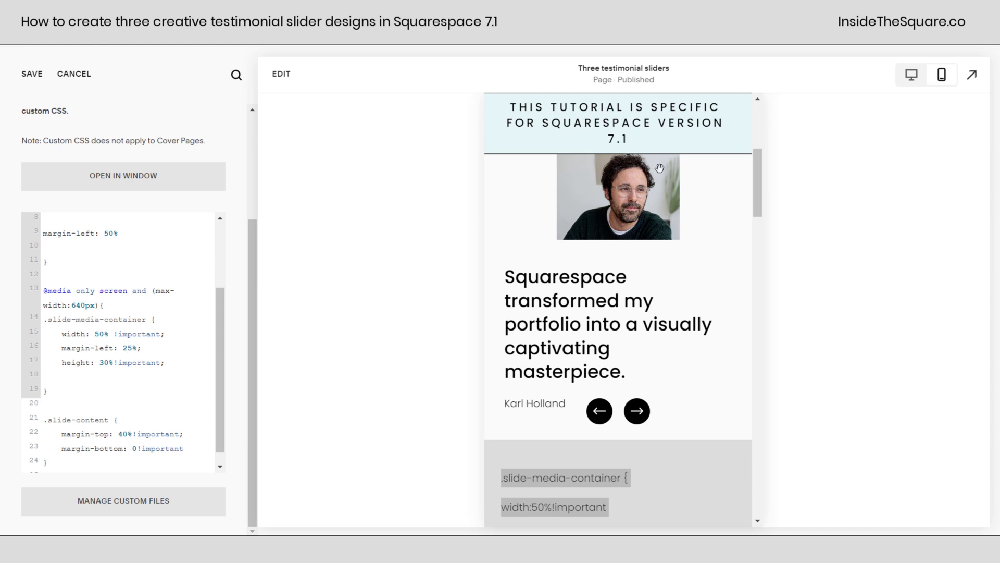
key("ctrl+z")
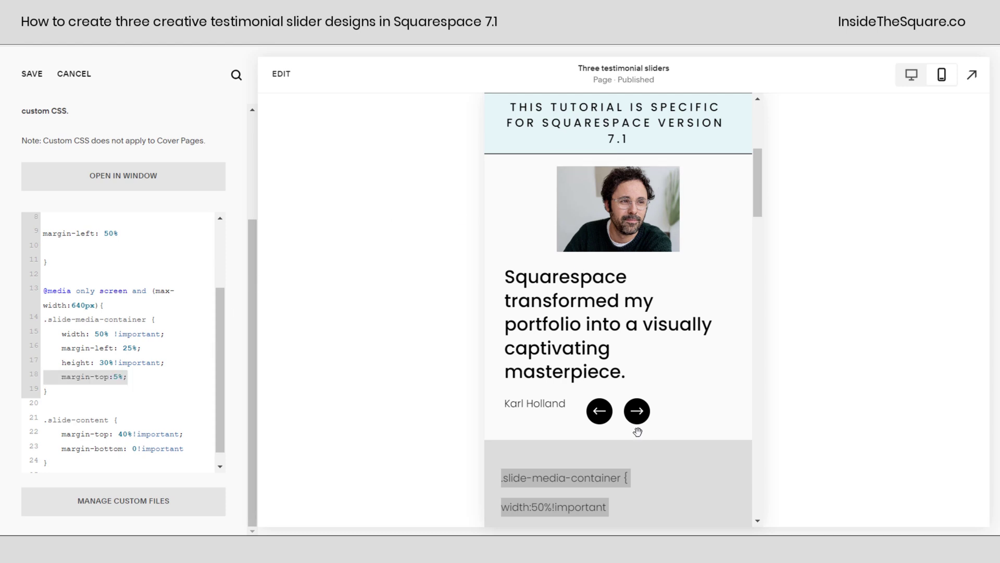
left_click(637, 411)
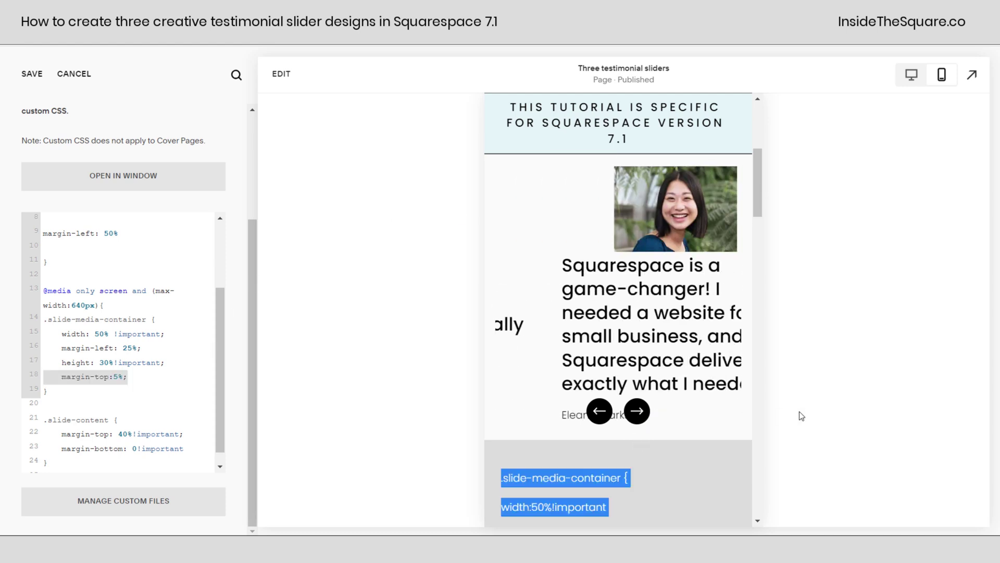
scroll(77, 468, "down", 1)
left_click_drag(66, 455, 185, 418)
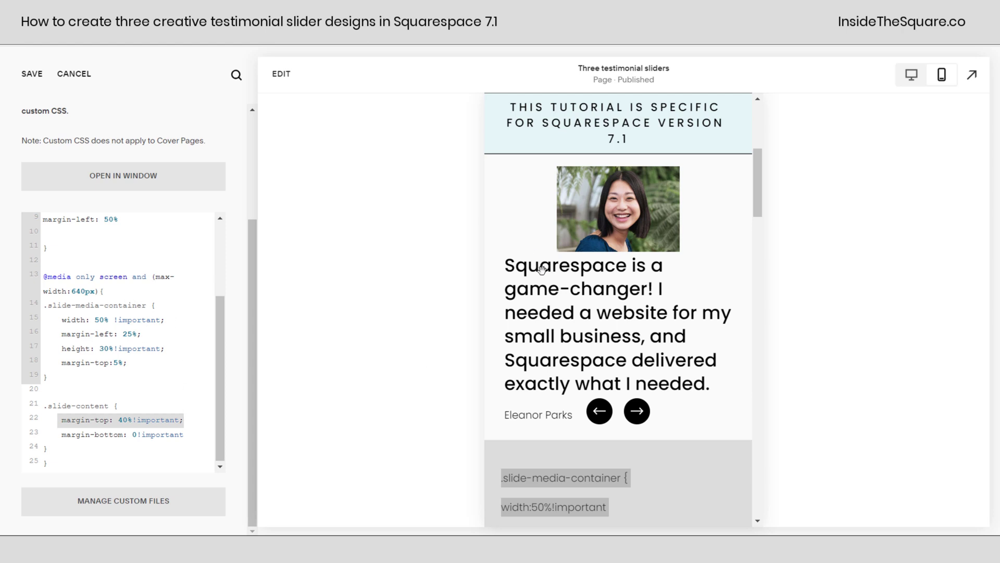
Test 60% and 20% top margins on the slide text, returning to 40%
left_click(125, 420)
key("BackSpace")
type("6")
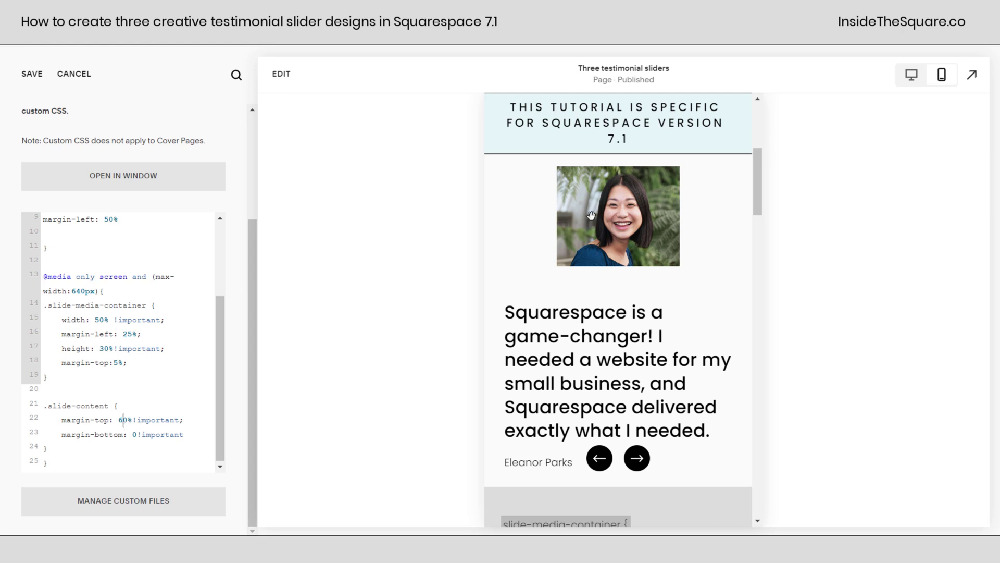
key("BackSpace")
type("2")
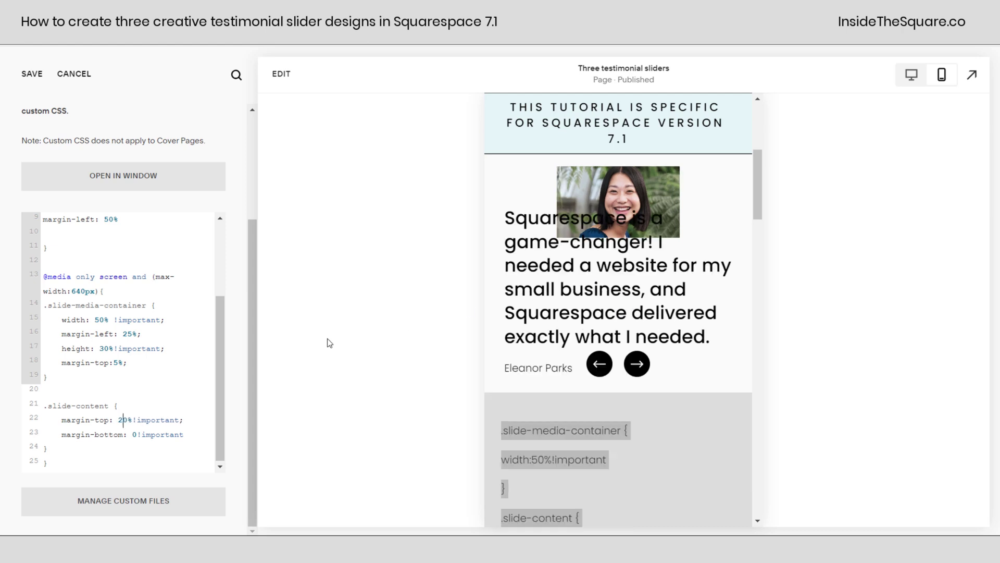
left_click(123, 420)
key("BackSpace")
type("4")
Delete the slide text's bottom margin rule, try a 60% top margin, then restore the edits
left_click(128, 435)
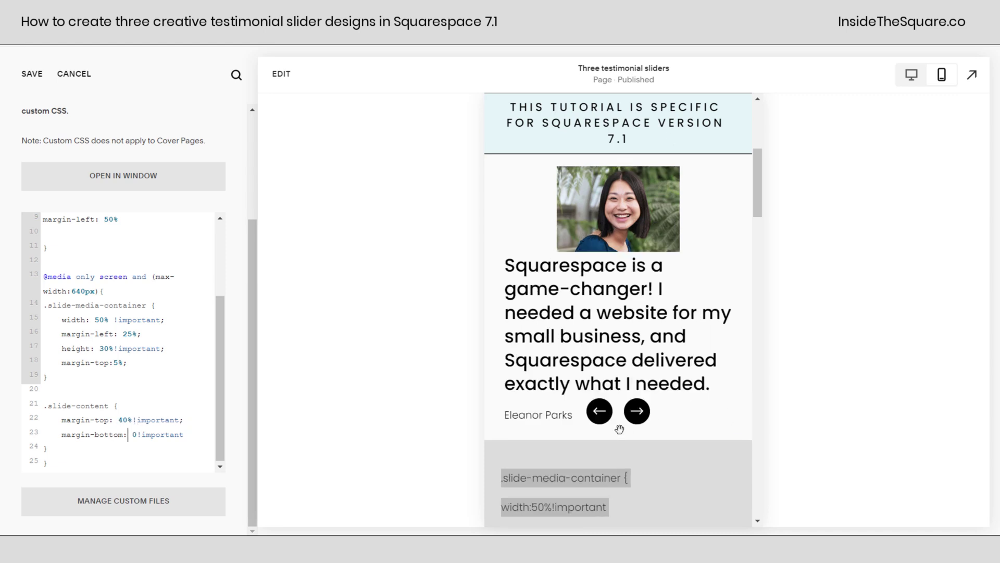
left_click_drag(188, 433, 2, 442)
key("ctrl+c")
key("BackSpace")
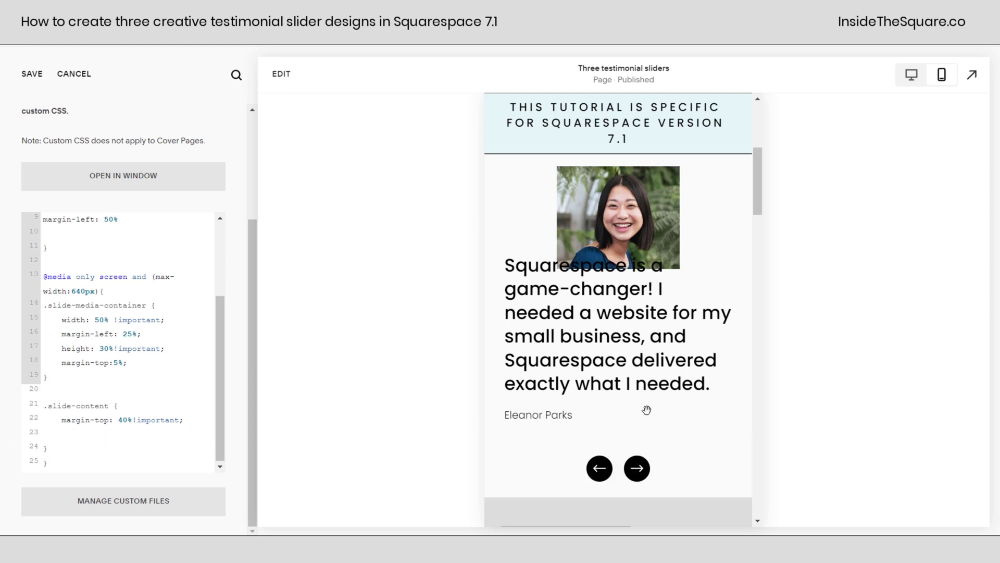
left_click_drag(117, 419, 121, 419)
type("6")
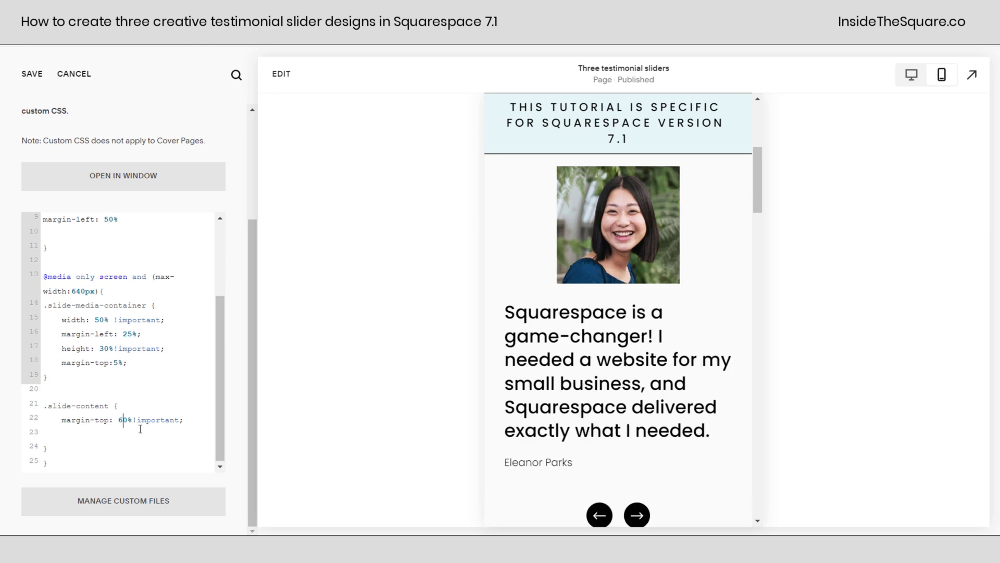
key("ctrl+v")
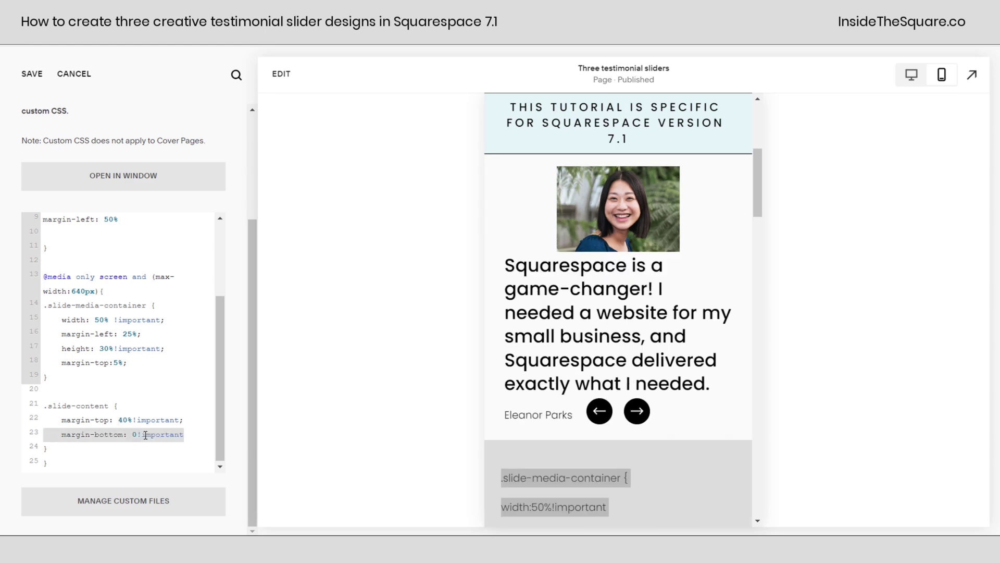
Review the mobile media query block, its 640px breakpoint, and the desktop rules above
left_click_drag(112, 319, 95, 320)
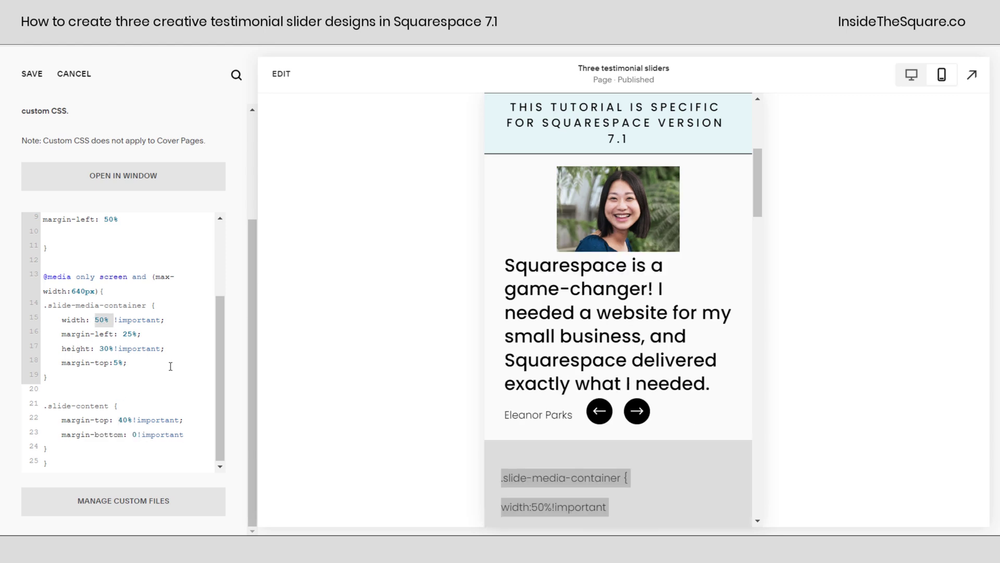
scroll(54, 301, "up", 1)
scroll(54, 302, "down", 1)
left_click_drag(44, 276, 69, 459)
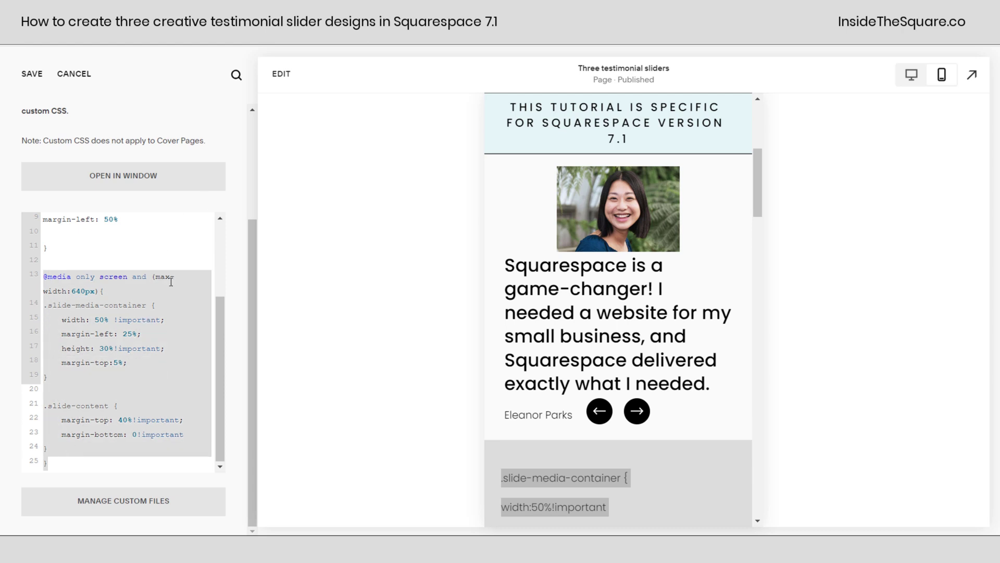
left_click_drag(158, 277, 97, 294)
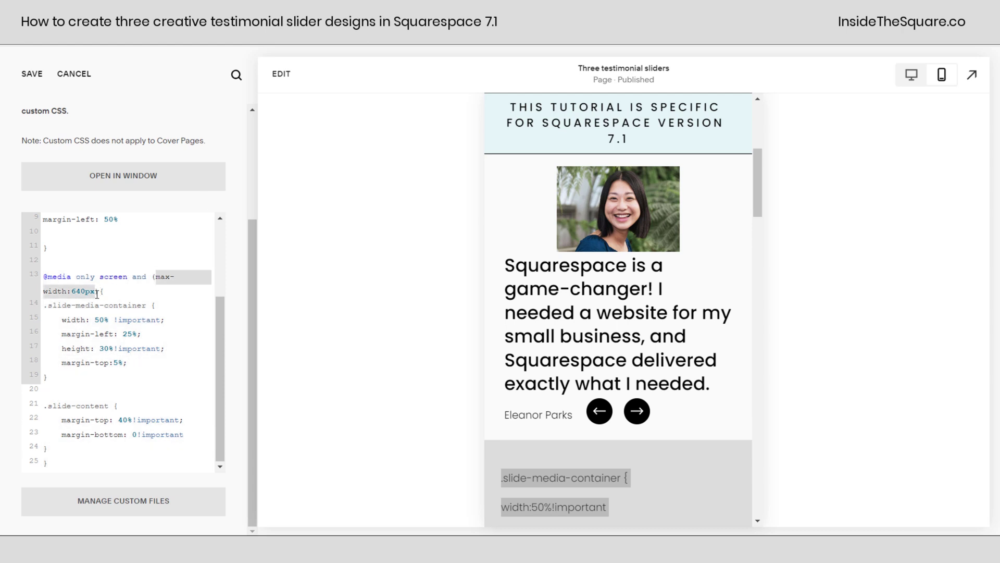
left_click_drag(100, 452, 43, 304)
scroll(104, 334, "up", 3)
left_click_drag(48, 366, 26, 183)
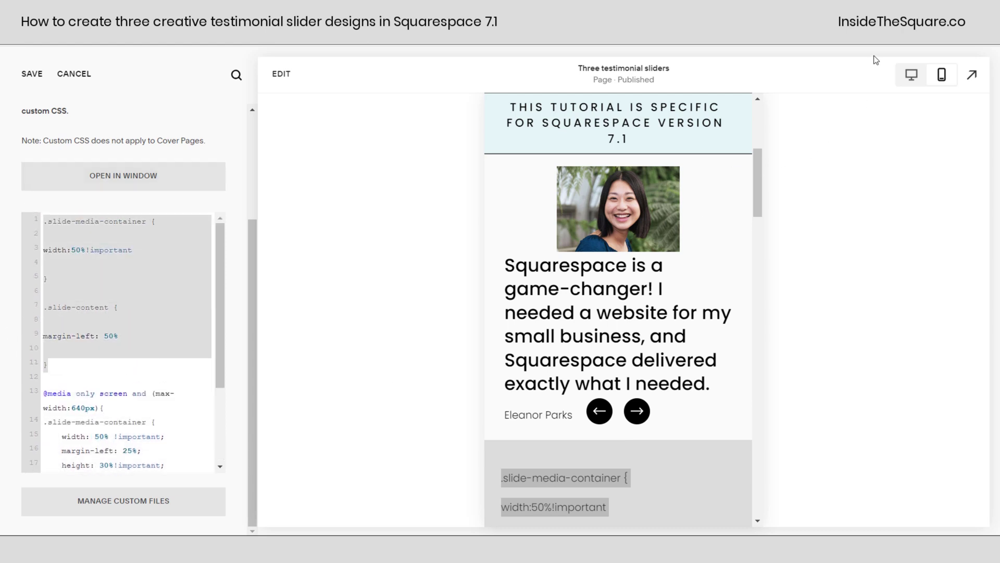
Switch the preview back to desktop view and save the custom CSS
left_click(911, 75)
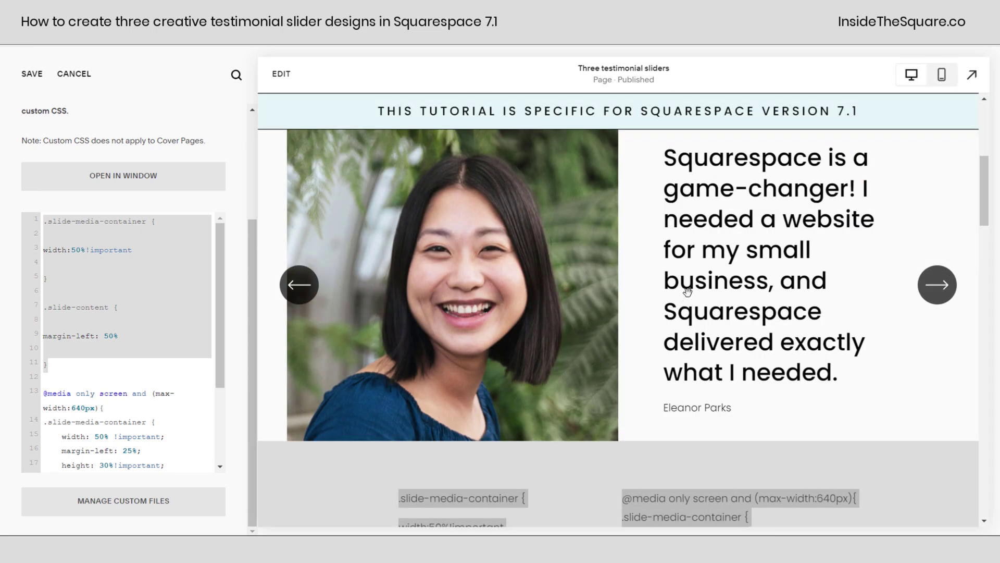
left_click(155, 308)
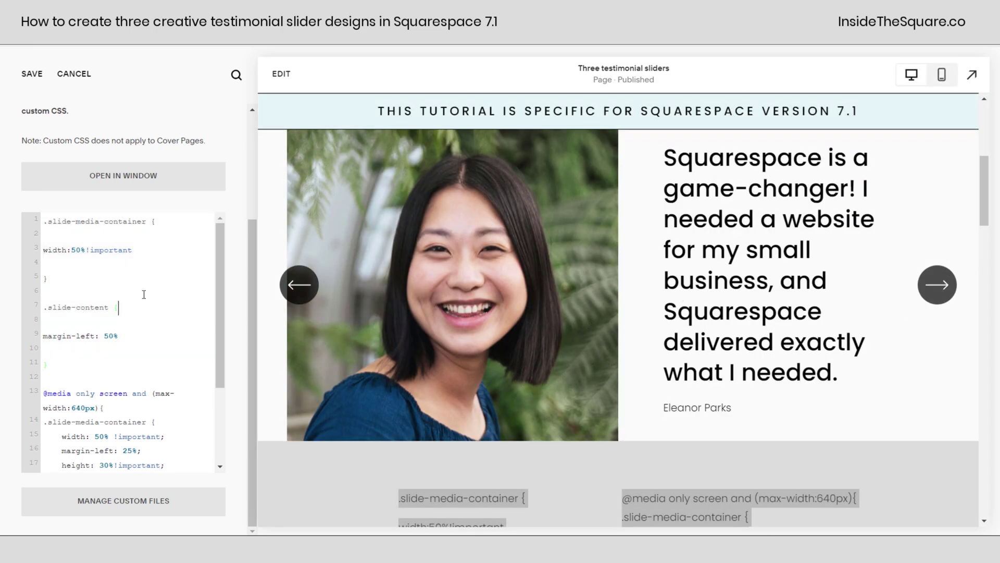
left_click(35, 73)
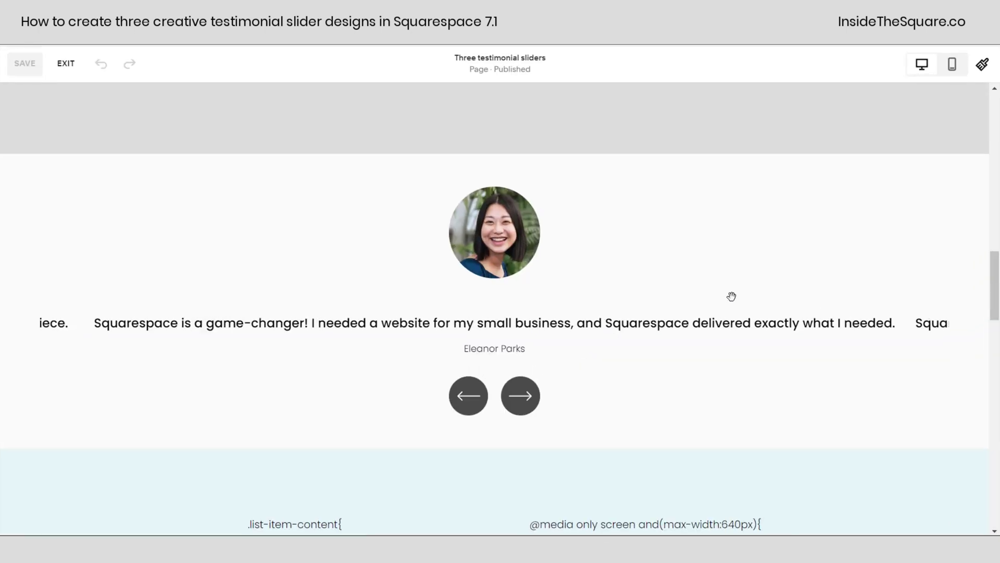
Open the carousel section's content settings and cycle through its testimonials
mouse_move(757, 244)
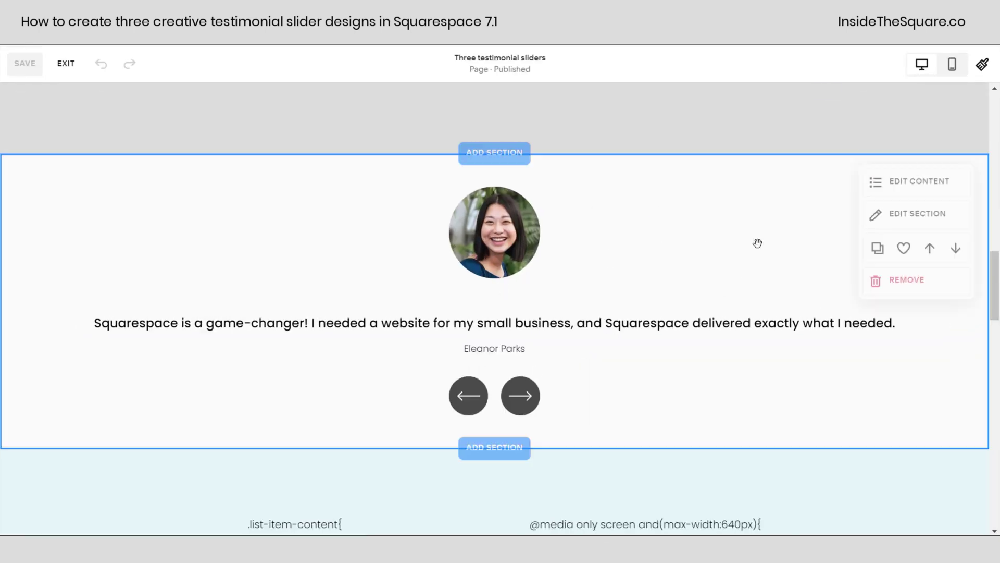
left_click(907, 195)
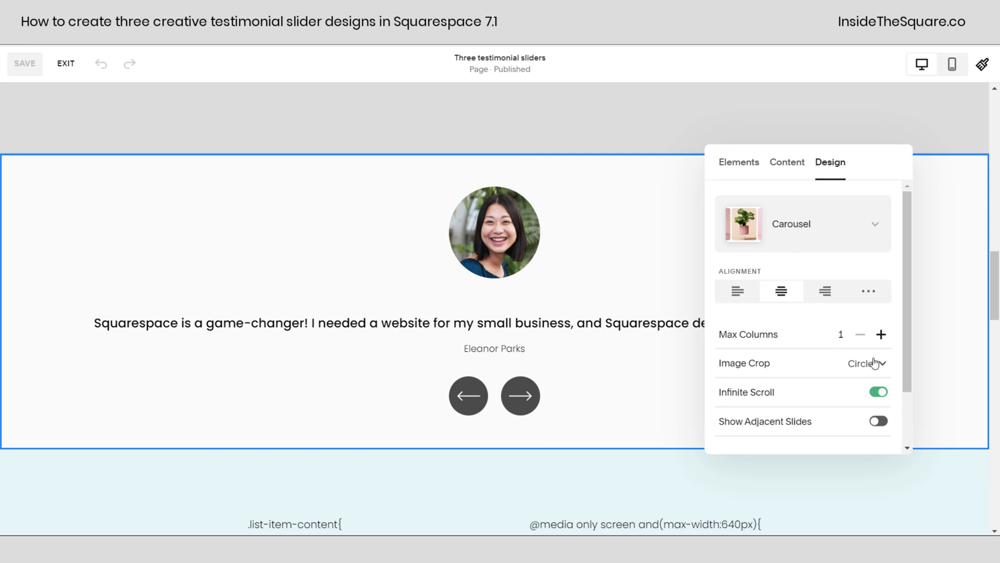
scroll(879, 364, "down", 1)
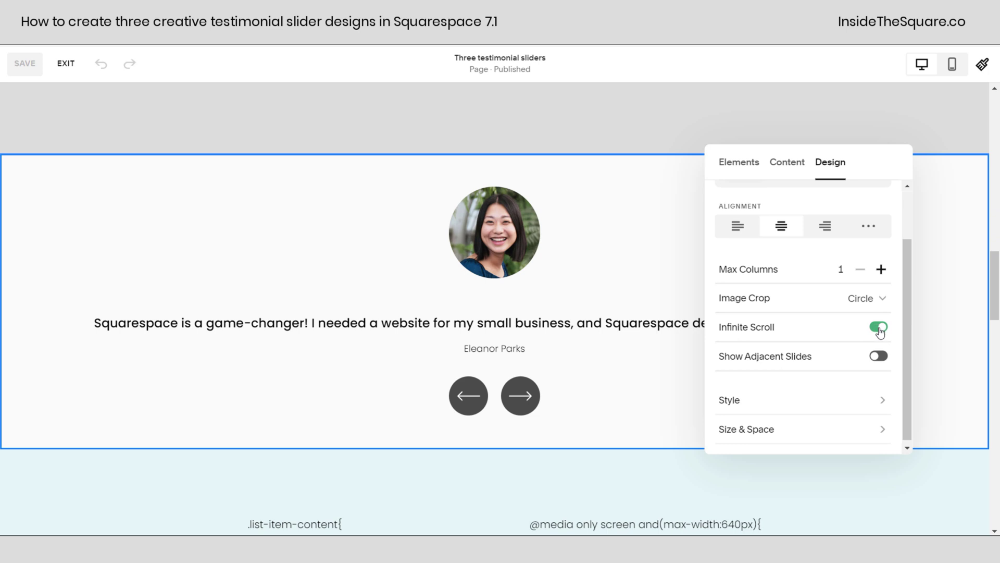
left_click(527, 405)
left_click(528, 405)
left_click(527, 404)
left_click(527, 405)
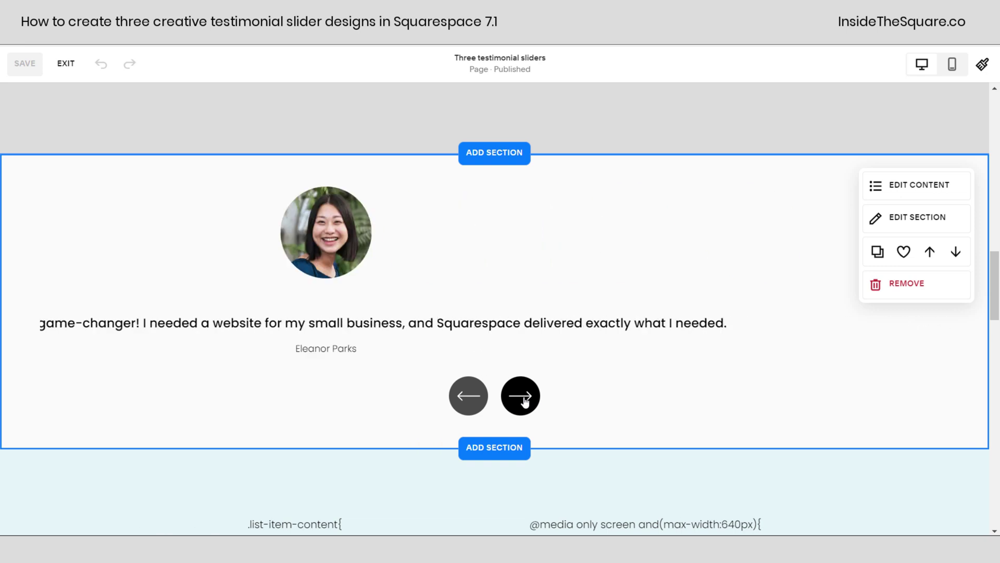
Review the carousel's Design and Style settings: one column, circle image crop, infinite scroll
left_click(918, 197)
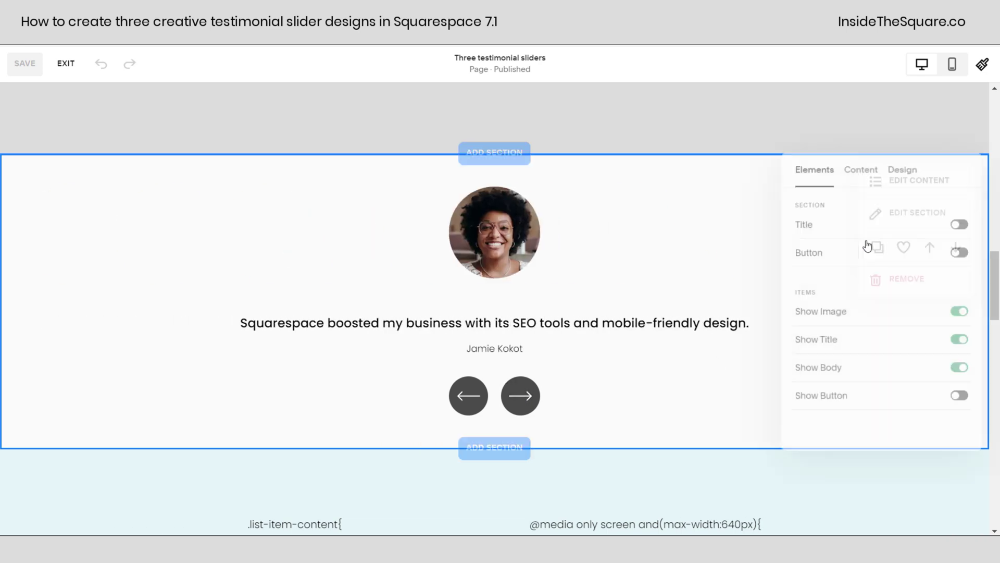
left_click(906, 173)
scroll(865, 364, "down", 2)
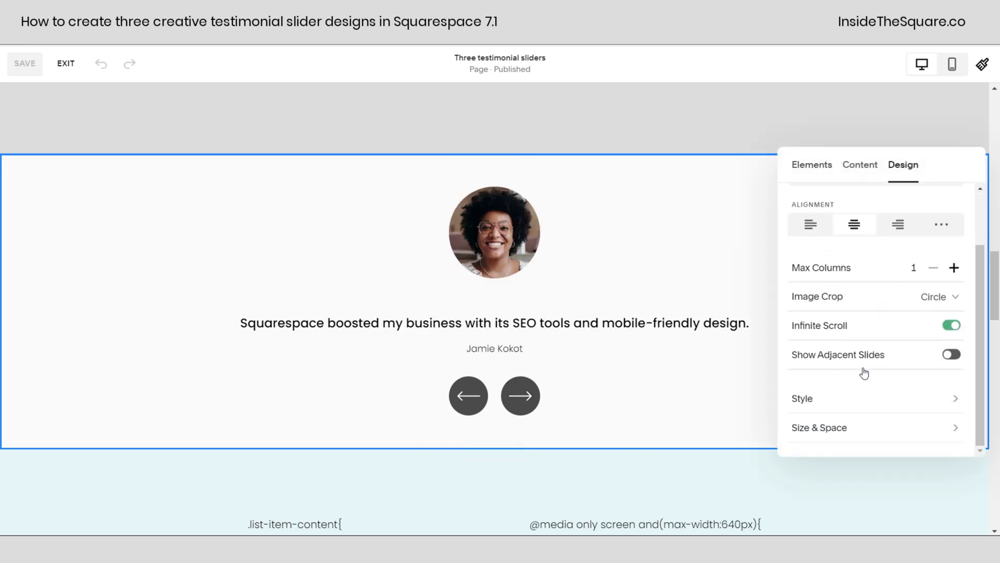
left_click(865, 398)
scroll(860, 266, "down", 1)
scroll(833, 245, "up", 1)
scroll(814, 222, "down", 1)
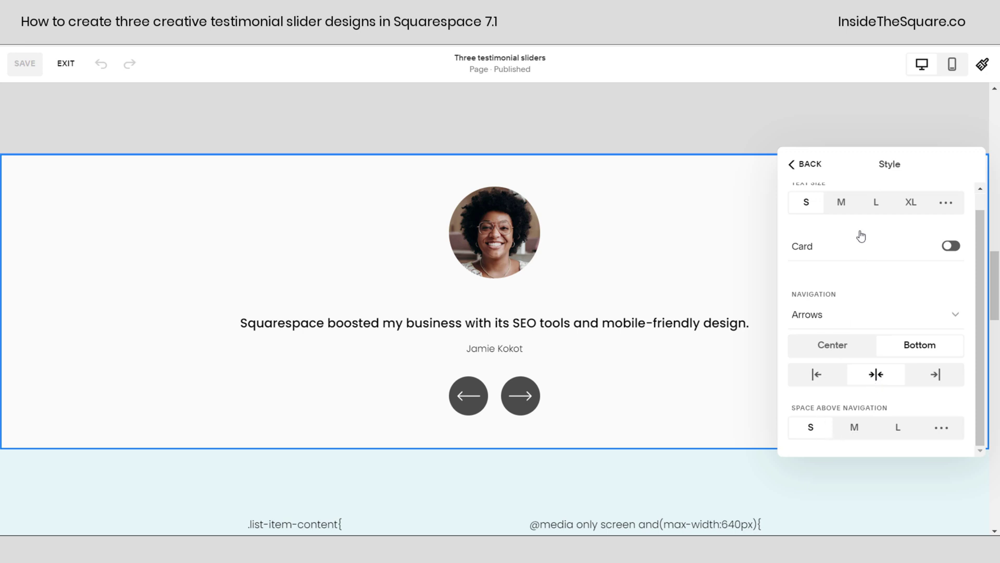
left_click(816, 175)
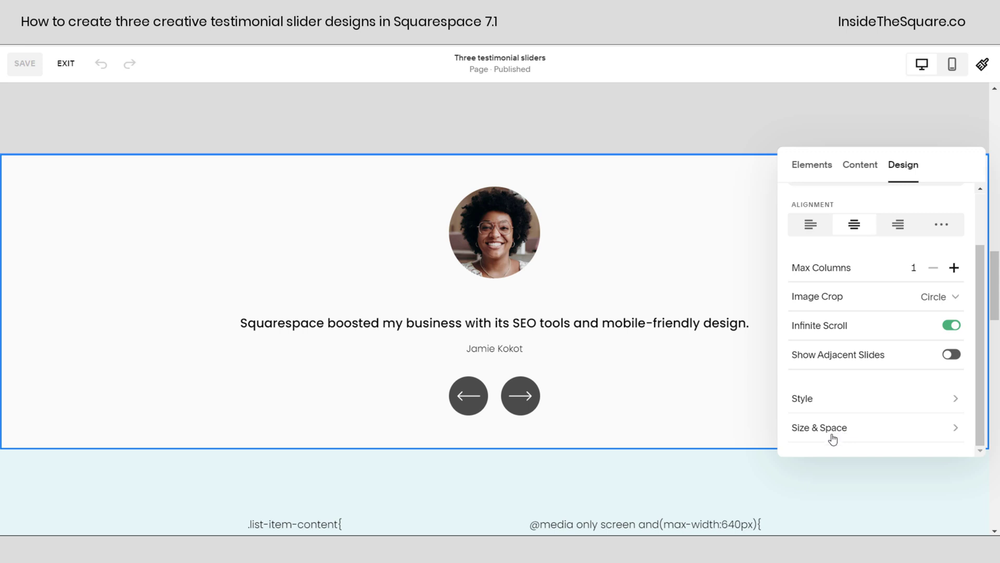
Review the carousel's Size & Space settings, showing large content width, then scroll to the CSS text block
left_click(831, 436)
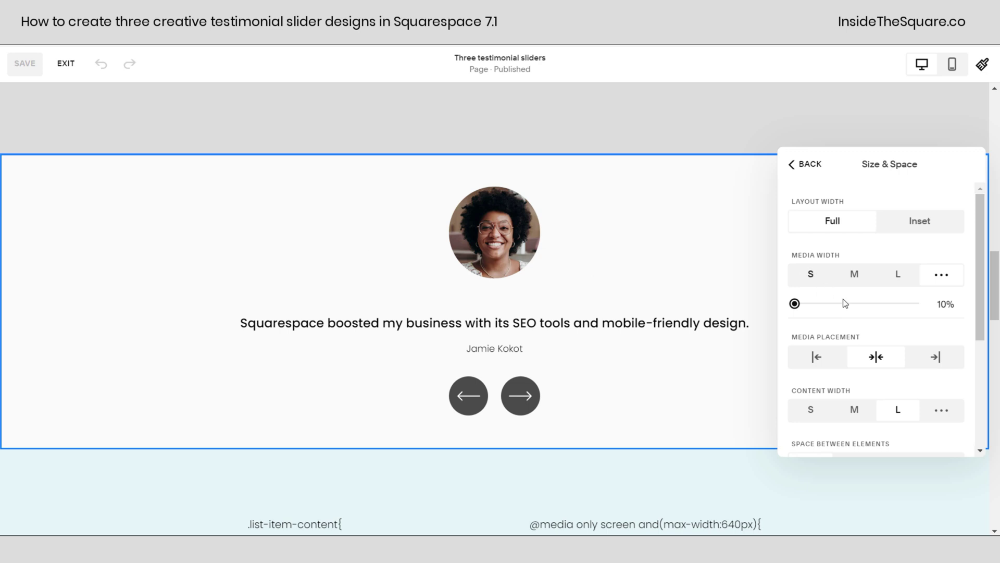
scroll(894, 318, "down", 1)
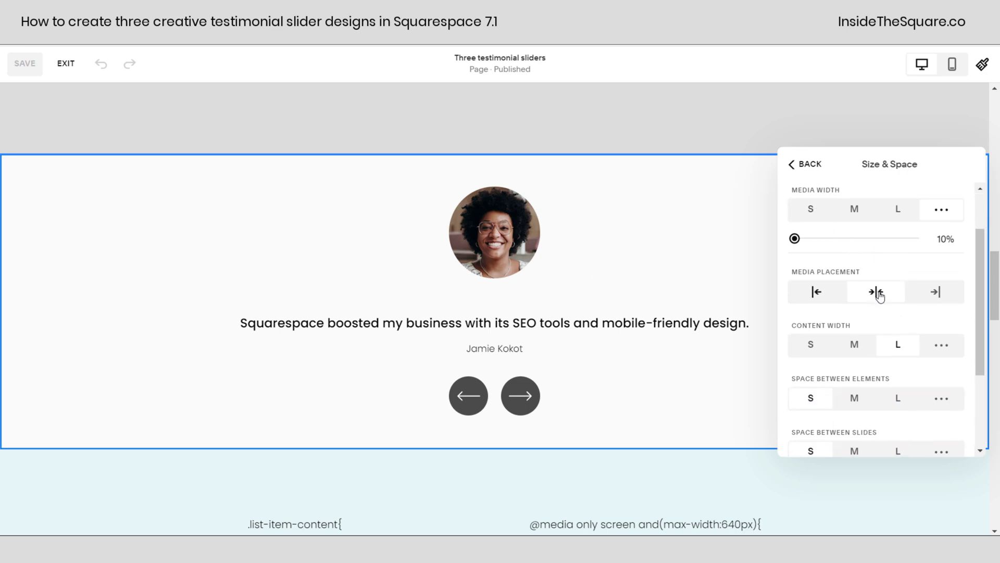
scroll(880, 295, "down", 1)
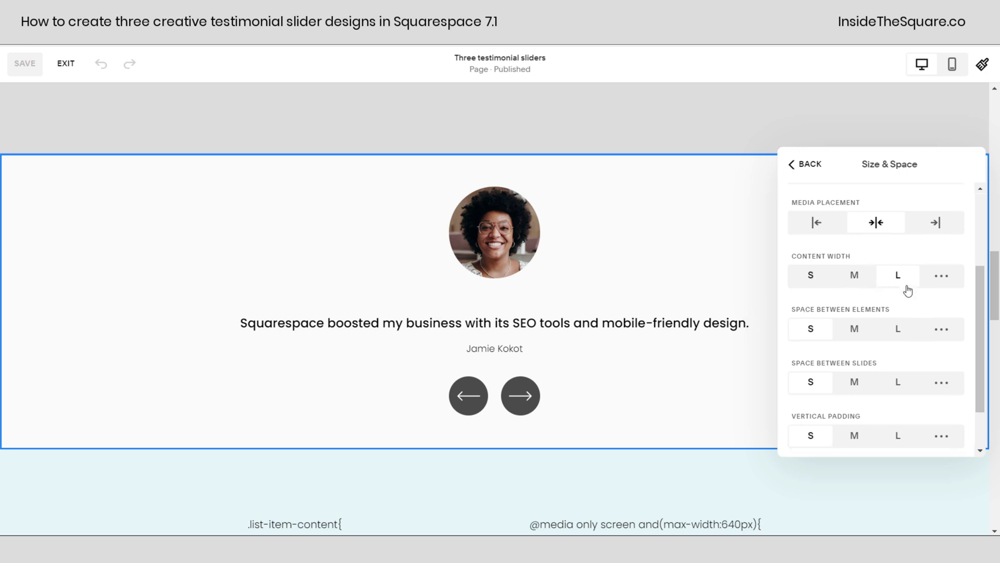
scroll(886, 284, "down", 1)
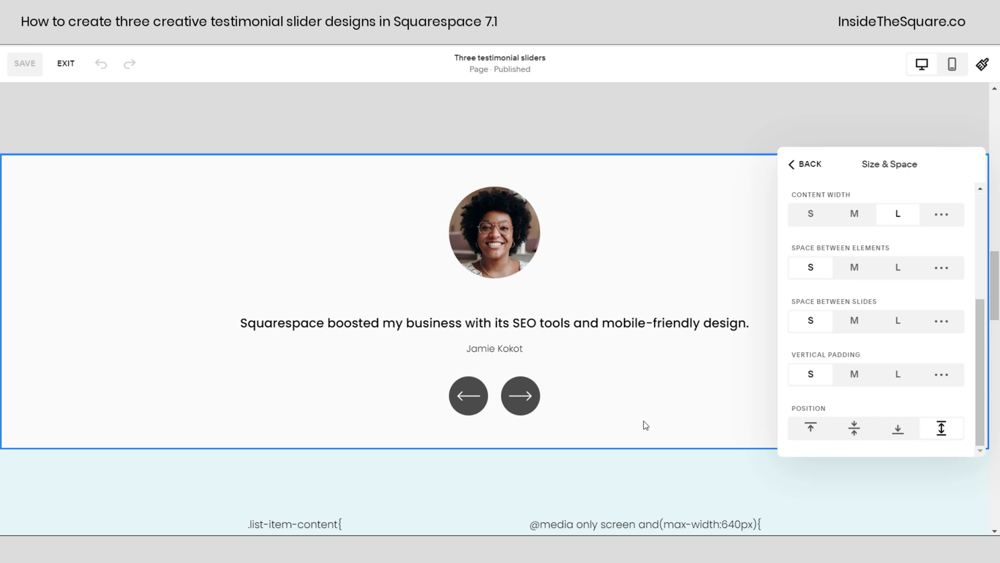
left_click(598, 315)
scroll(592, 315, "down", 4)
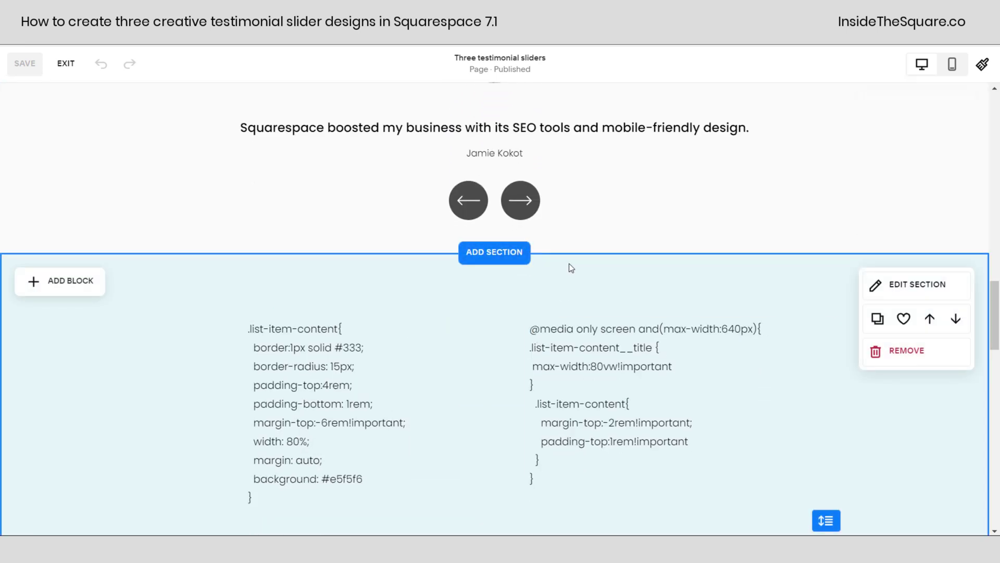
Exit page editing and select the card CSS in the page's text block
left_click(65, 65)
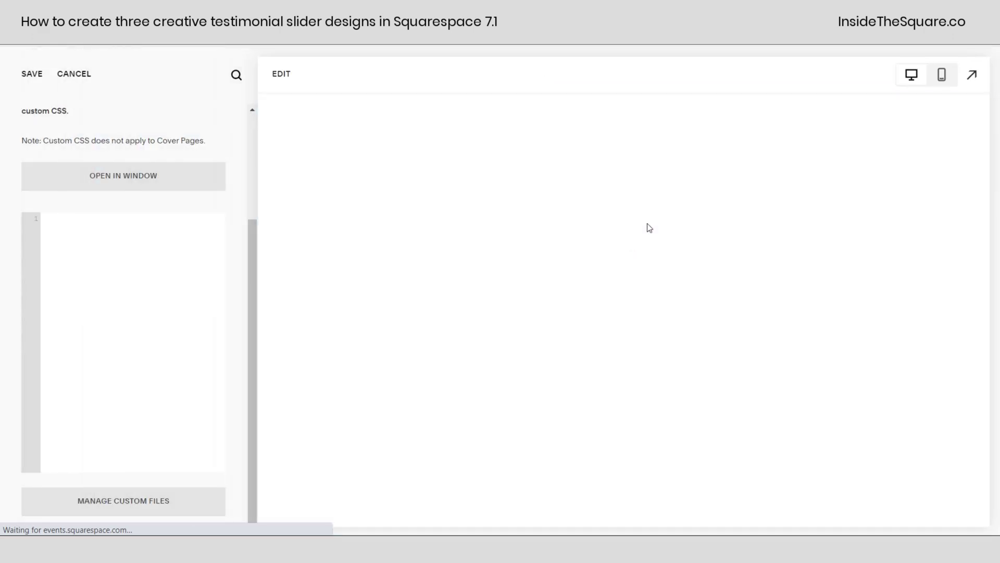
scroll(651, 260, "down", 15)
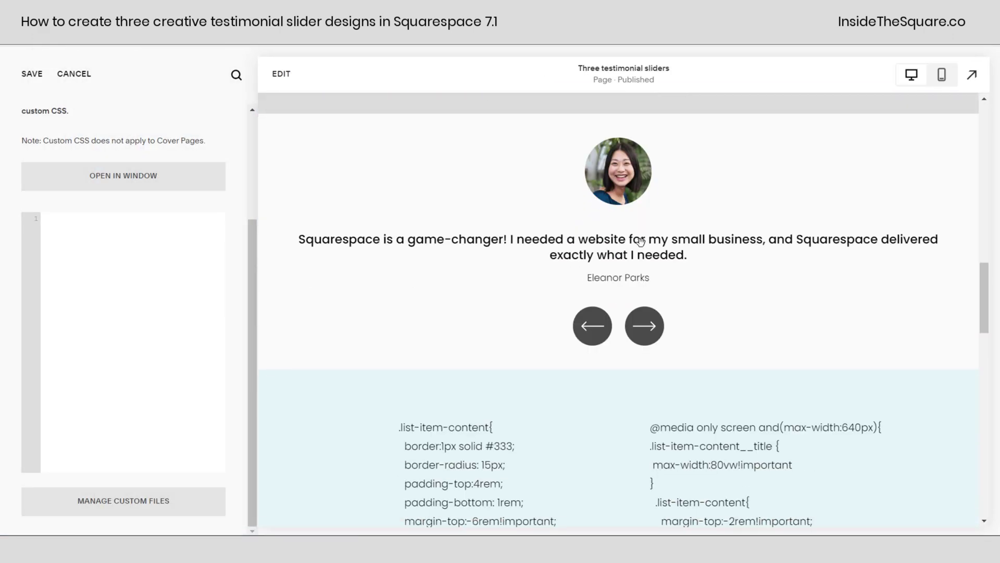
scroll(640, 240, "down", 3)
left_click_drag(655, 398, 358, 236)
key("ctrl+c")
Paste the card CSS into the site's Custom CSS editor
scroll(719, 303, "up", 5)
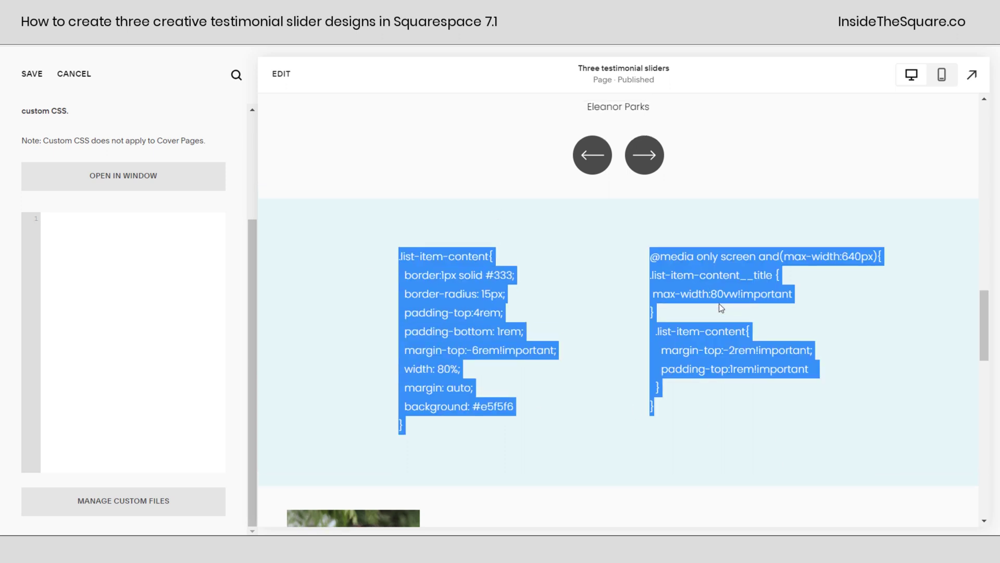
left_click(111, 302)
key("ctrl+v")
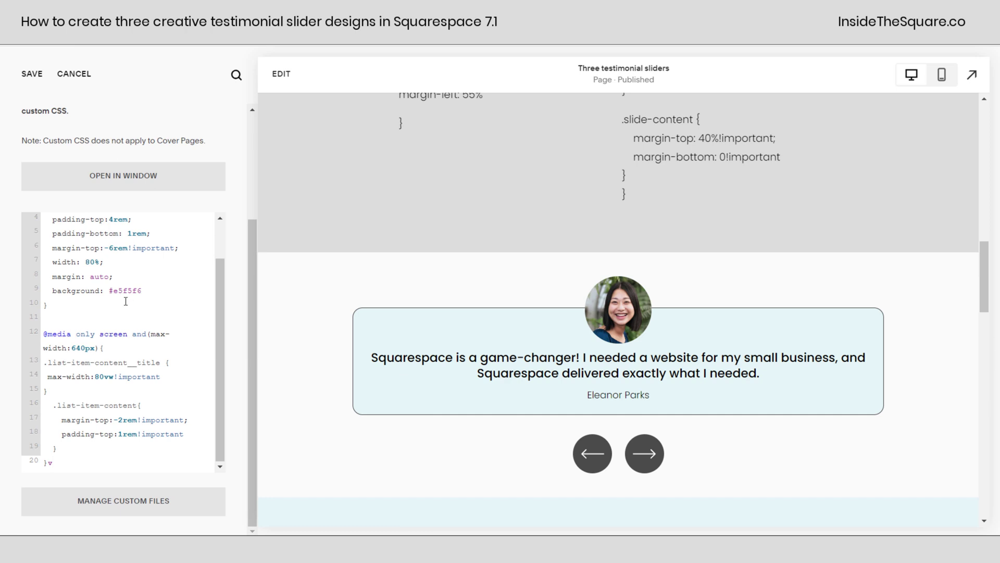
scroll(169, 311, "up", 1)
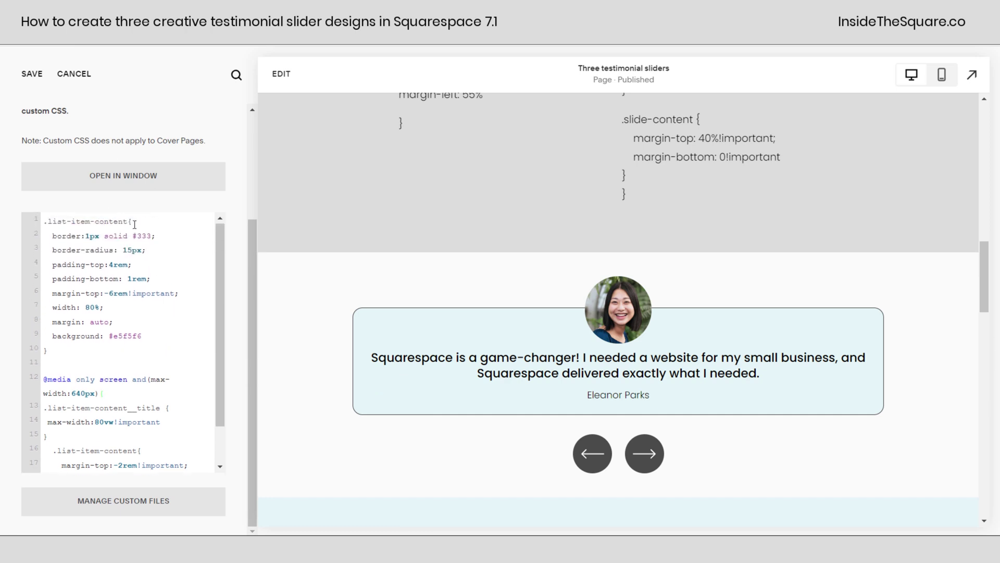
left_click_drag(131, 223, 44, 222)
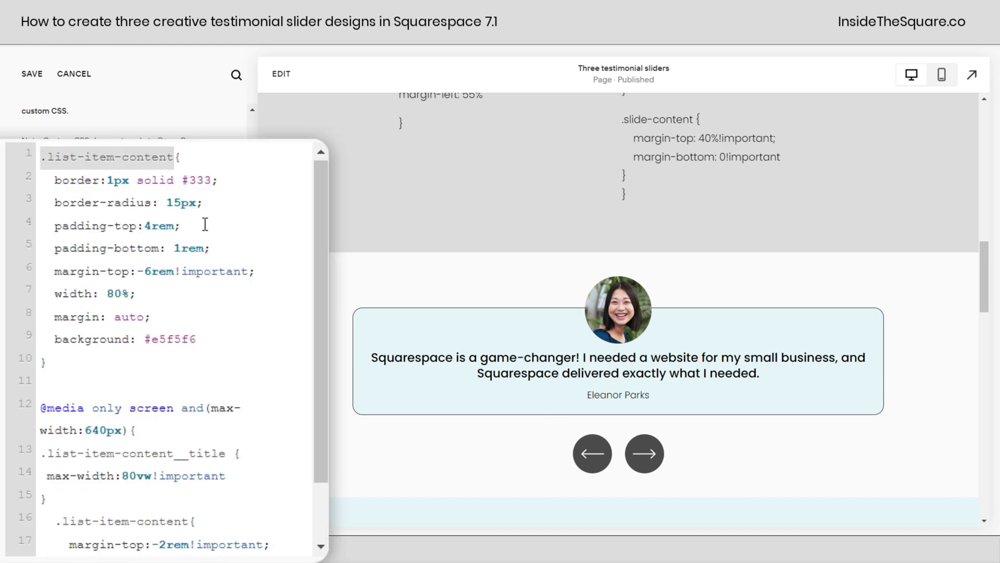
Highlight the card's border, padding and margin rules while cycling the slider to show their effect
left_click_drag(57, 182, 217, 195)
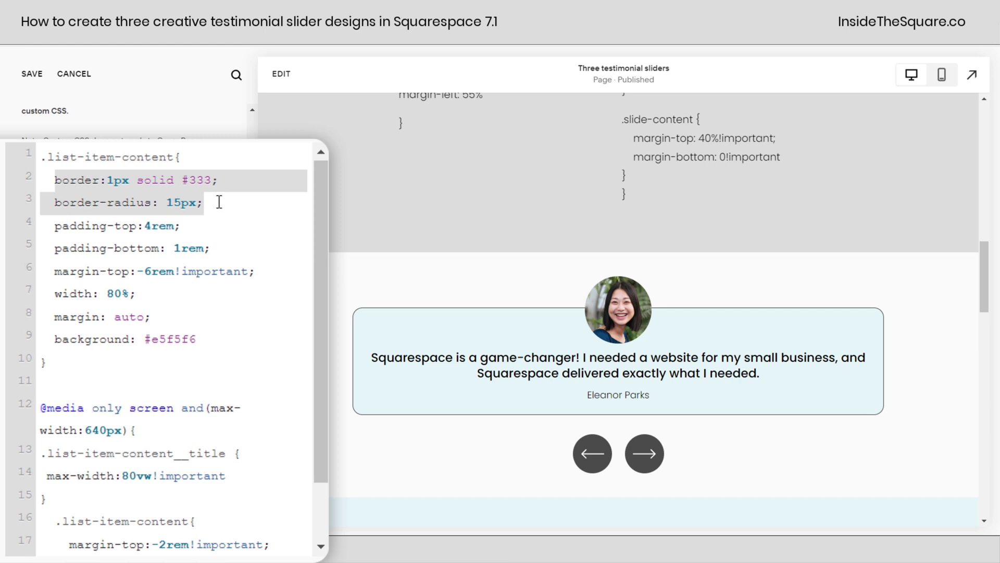
left_click_drag(219, 203, 224, 221)
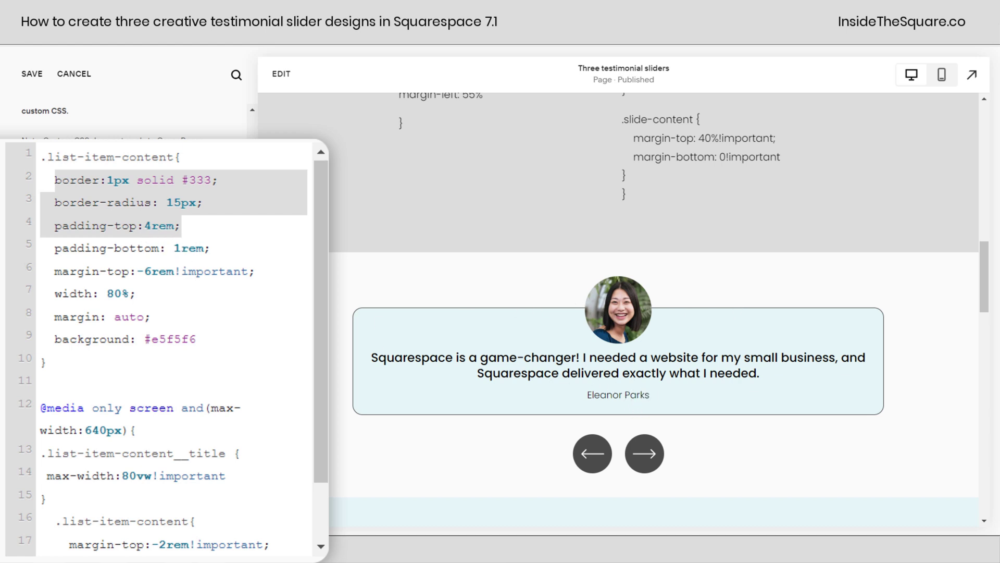
left_click_drag(147, 271, 137, 271)
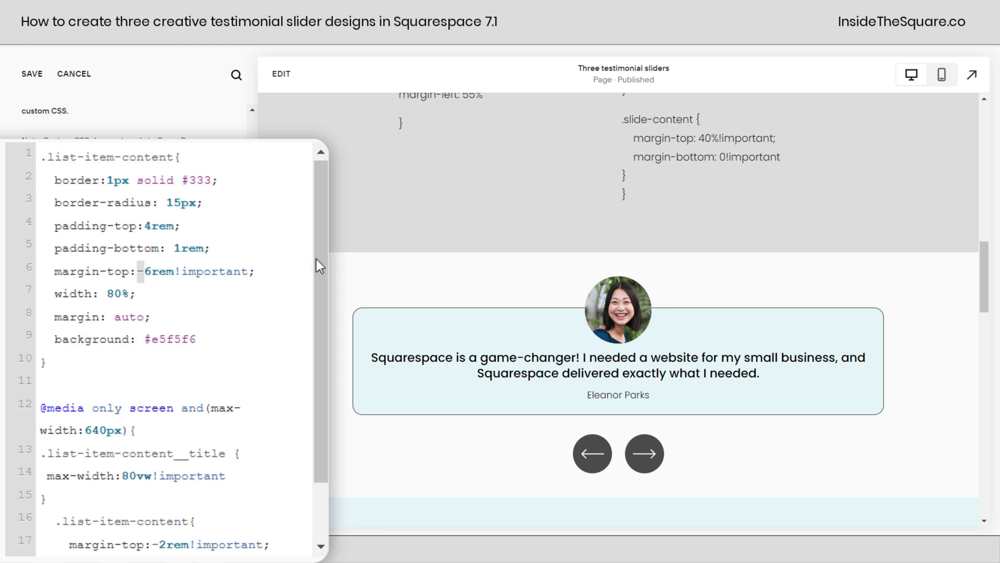
left_click(166, 287)
left_click_drag(152, 317, 13, 317)
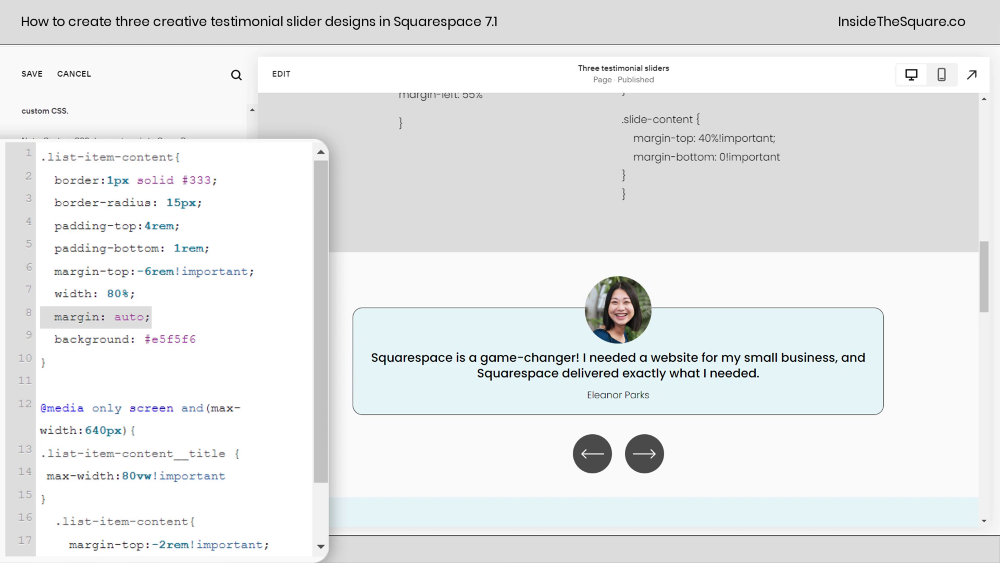
left_click(218, 338)
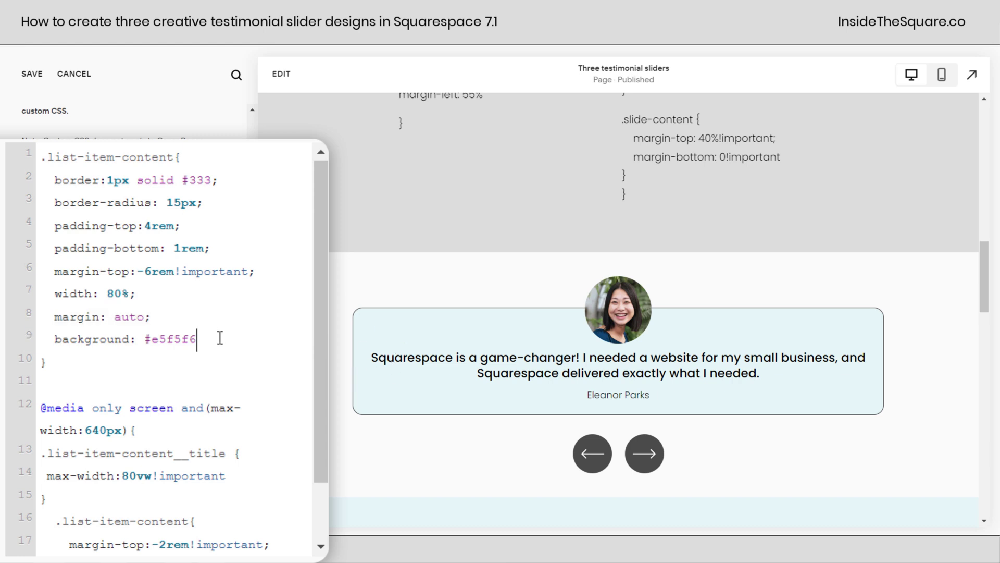
left_click(647, 455)
left_click(652, 457)
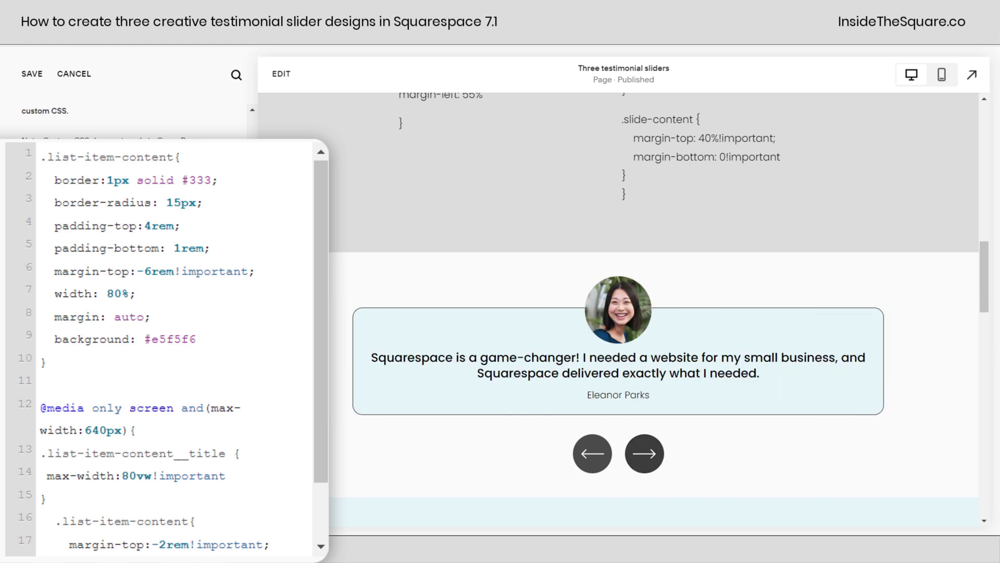
left_click_drag(225, 335, 26, 180)
left_click(245, 311)
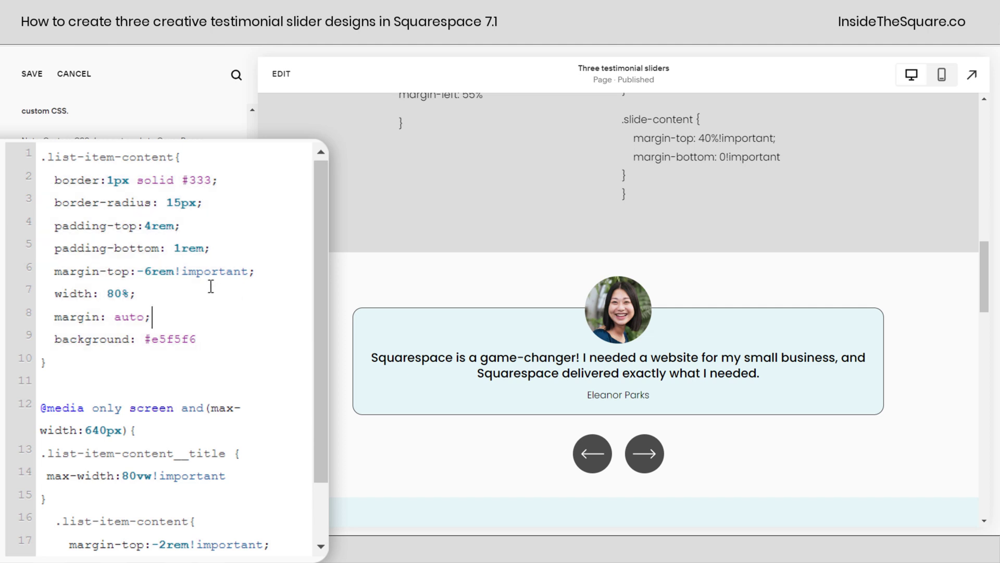
left_click_drag(270, 270, 42, 248)
left_click(239, 217)
Test a -10rem top margin on the card, then undo it back to -6rem
left_click_drag(145, 268, 148, 267)
type("10")
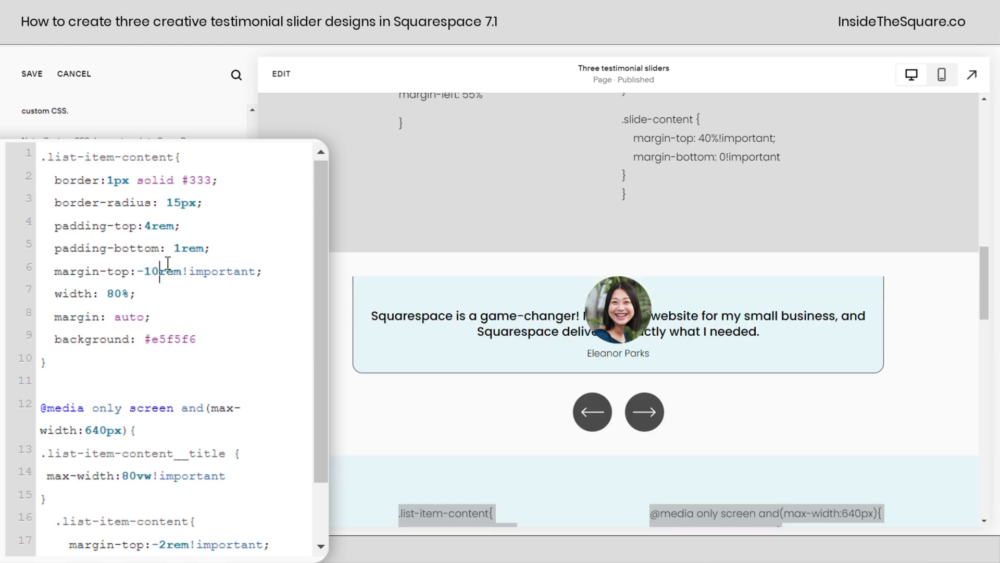
key("ctrl+z")
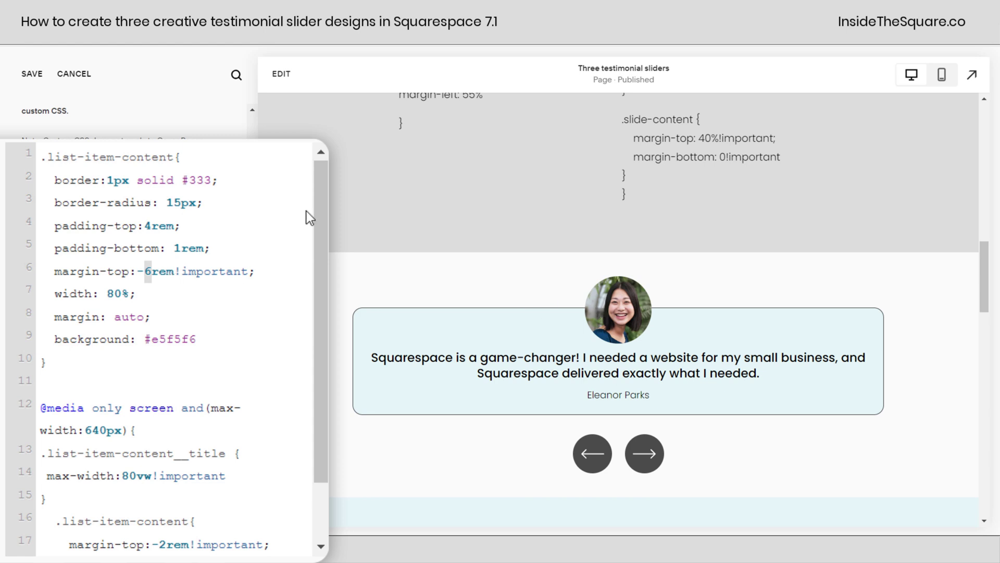
left_click(150, 228)
Highlight the 4rem top padding and the mobile-only rules, then switch the preview to mobile
left_click_drag(151, 228, 146, 225)
left_click_drag(138, 271, 145, 271)
scroll(242, 366, "down", 1)
left_click_drag(89, 524, 40, 334)
left_click(941, 82)
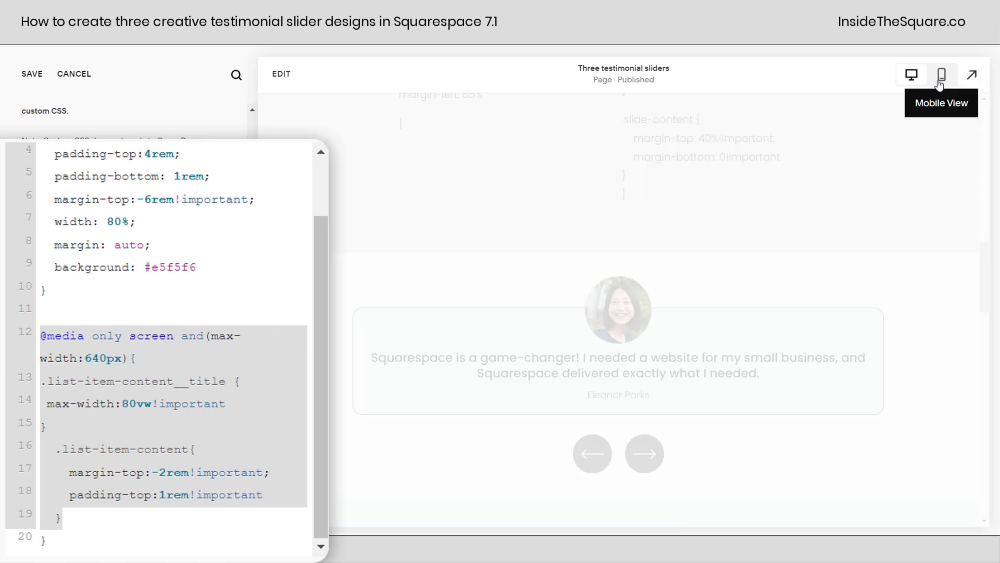
Highlight the mobile margin and padding rules on lines 17–18
scroll(633, 250, "down", 3)
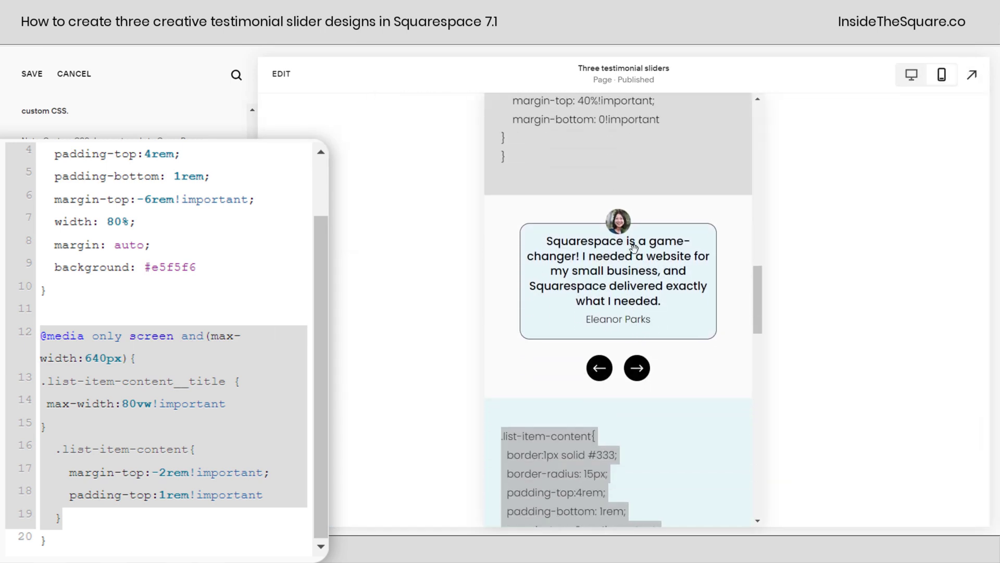
left_click(313, 348)
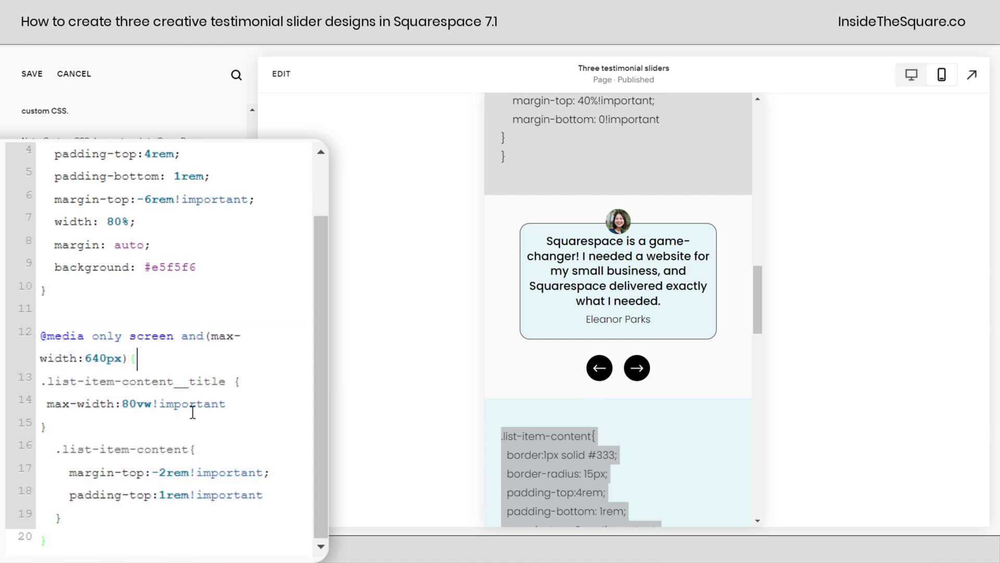
double_click(288, 496)
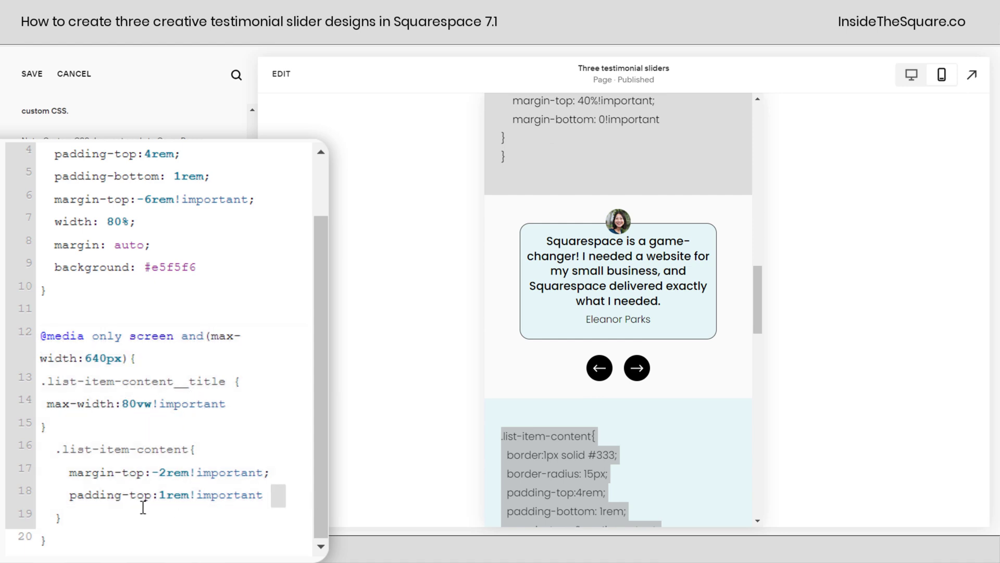
key("shift+Home")
key("shift+Up")
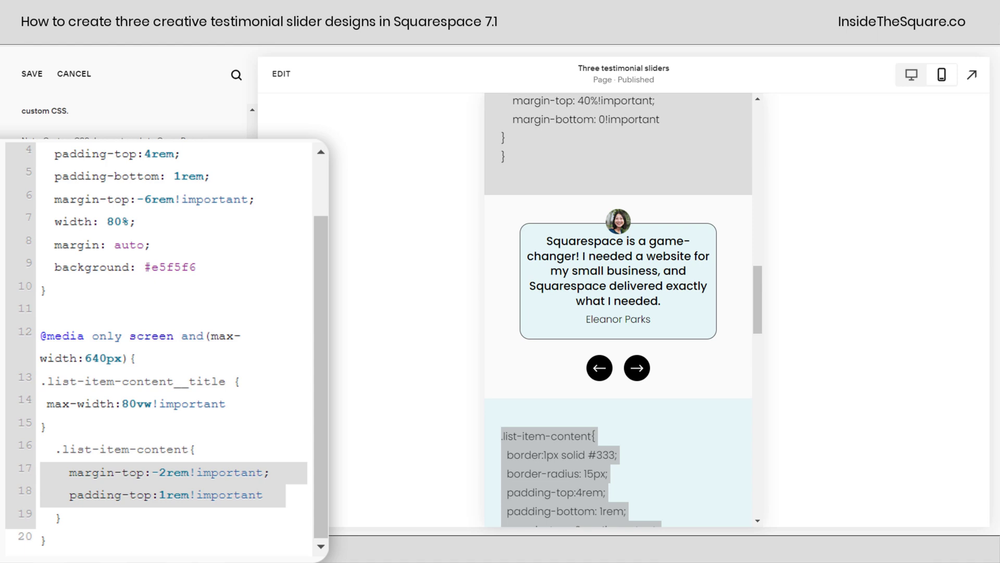
Test a 50vw title max-width, then undo it back to 80vw
left_click(125, 404)
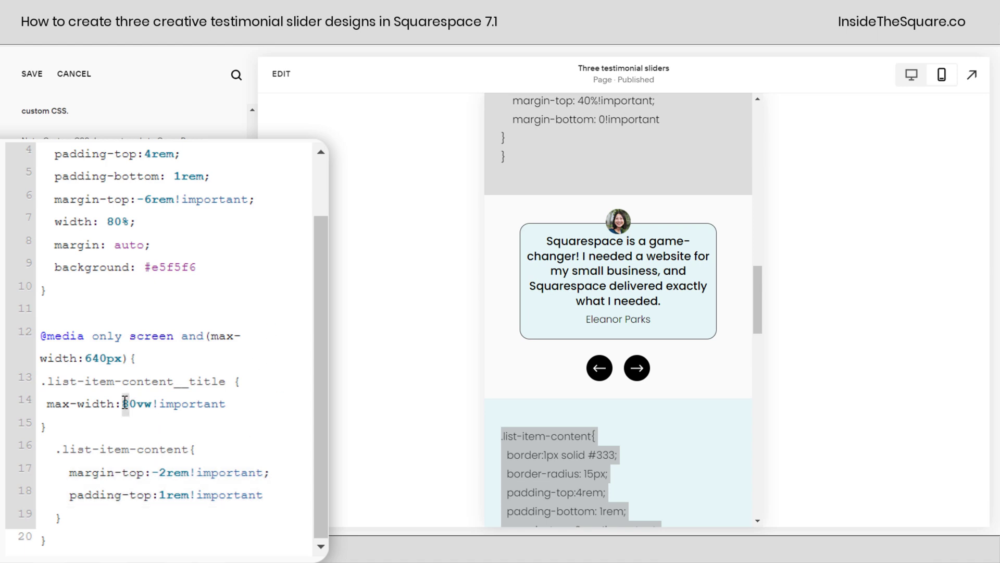
type("5")
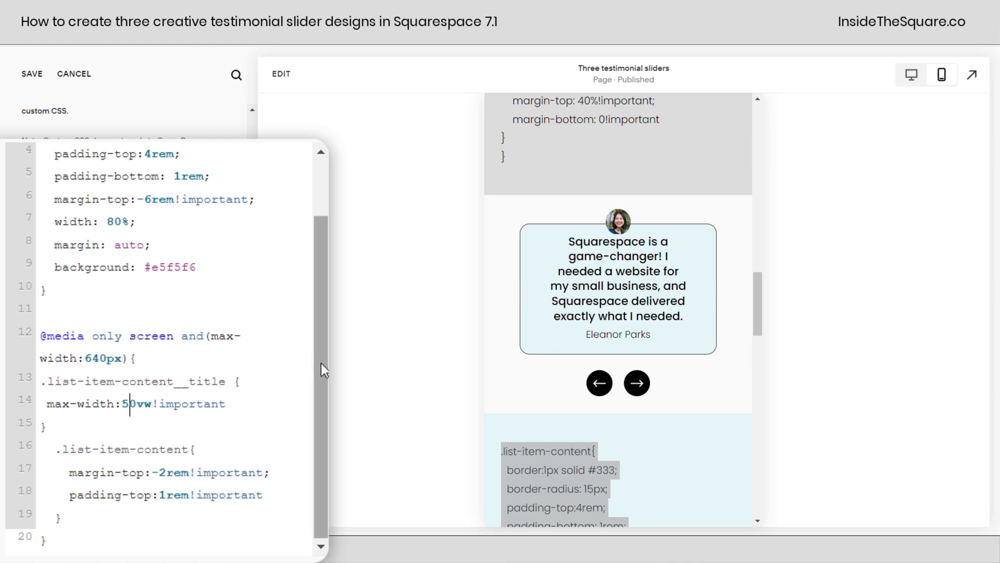
key("ctrl+z")
left_click(187, 421)
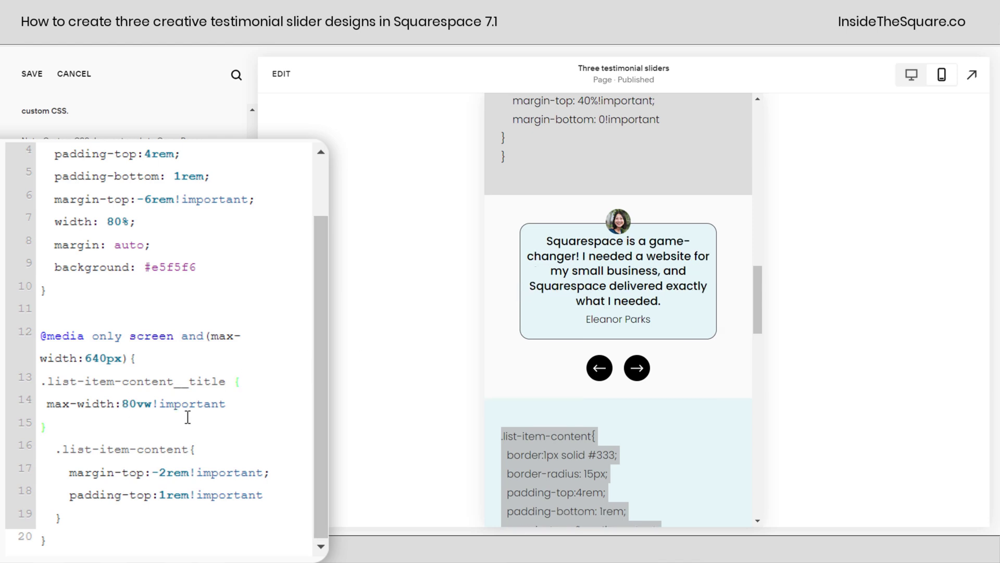
Review the mobile margin and padding lines, then save the custom CSS
left_click(263, 490)
left_click_drag(263, 490, 13, 478)
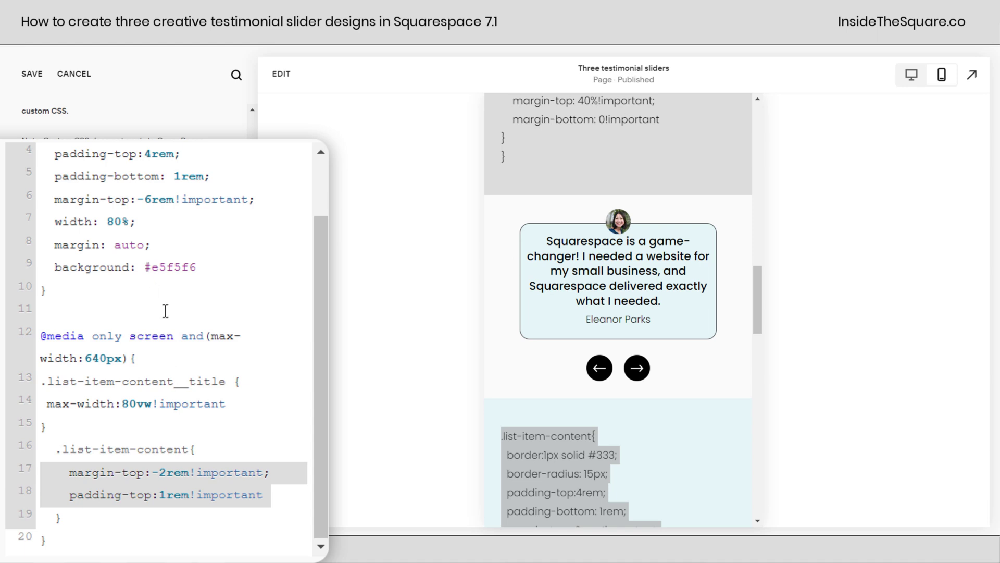
left_click(170, 336)
left_click(31, 73)
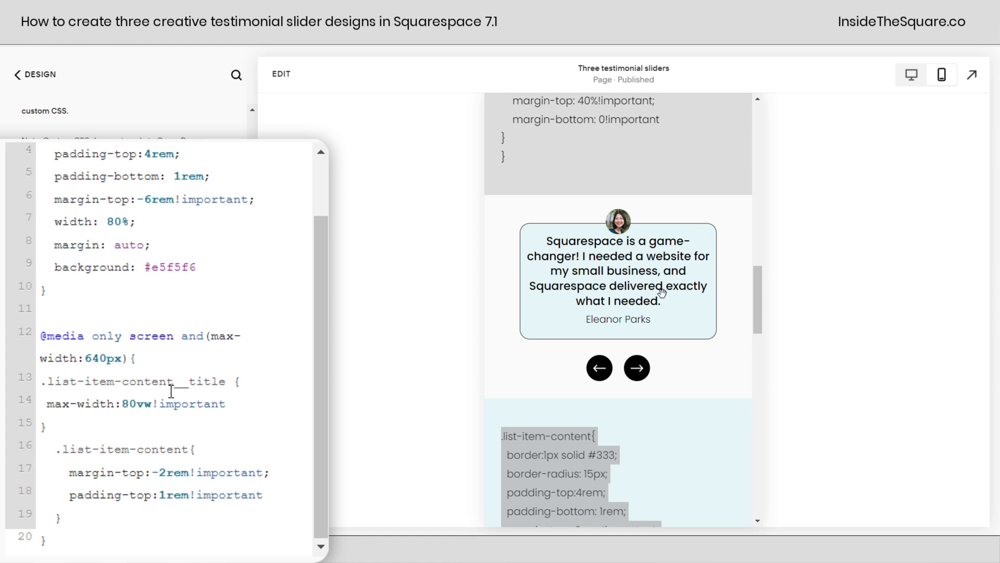